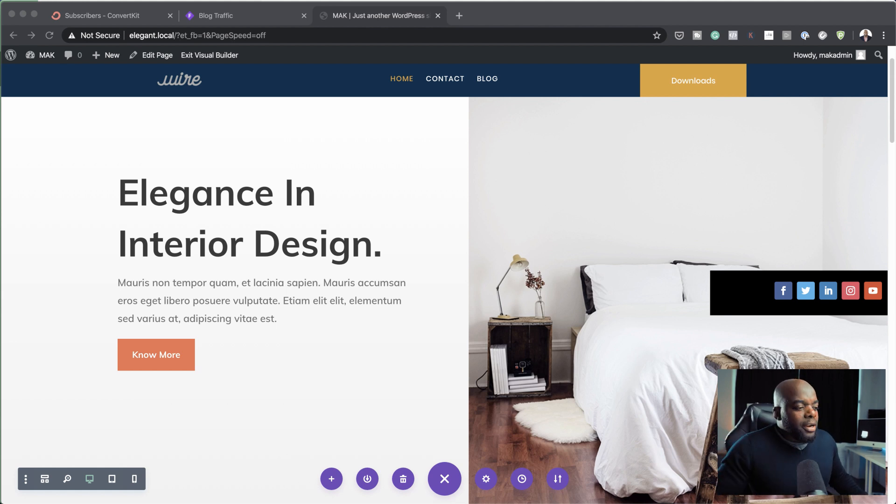
scroll(444, 299, down, 7)
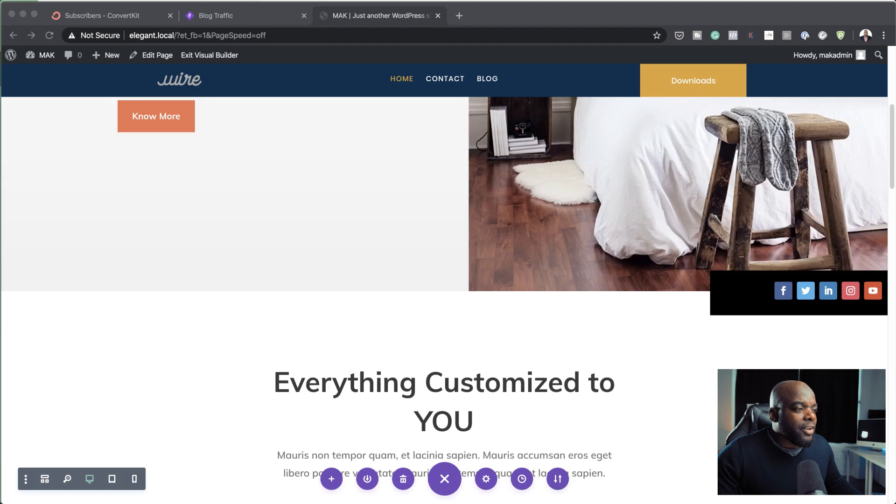
scroll(445, 299, up, 8)
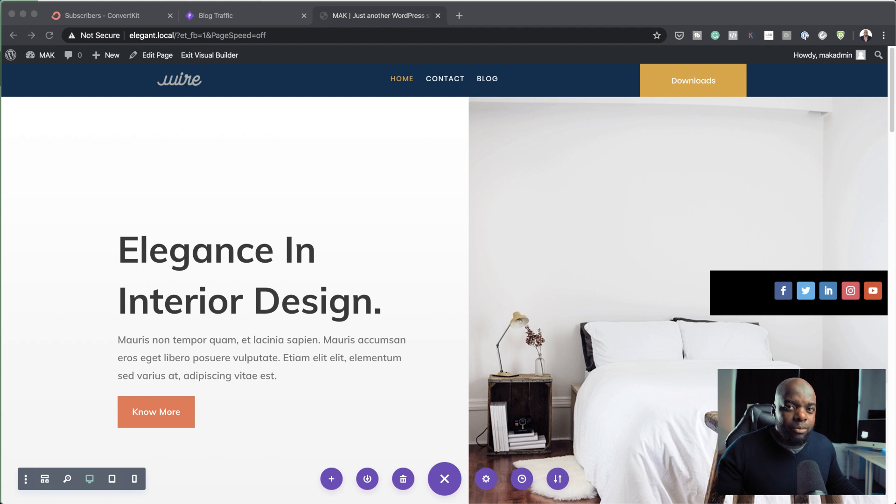
click(350, 299)
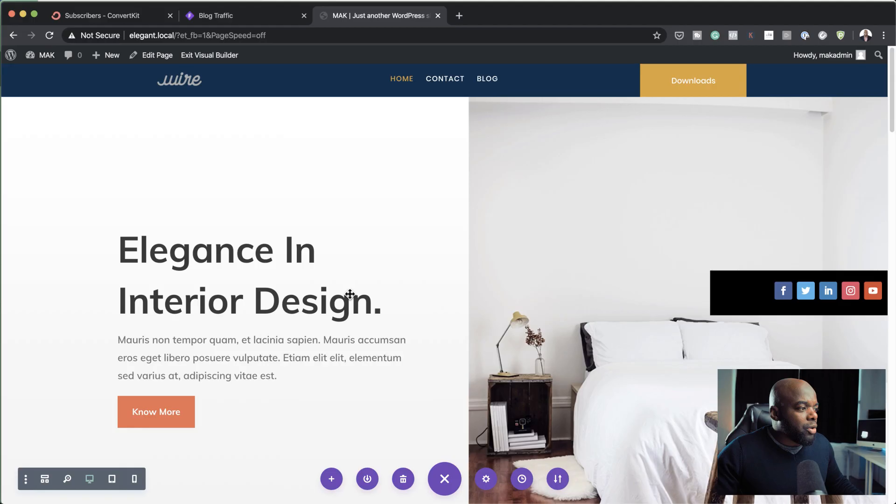
Step: Examine the available position types for the "Everything Customized to YOU" section, leaving its settings unchanged
scroll(232, 415, down, 6)
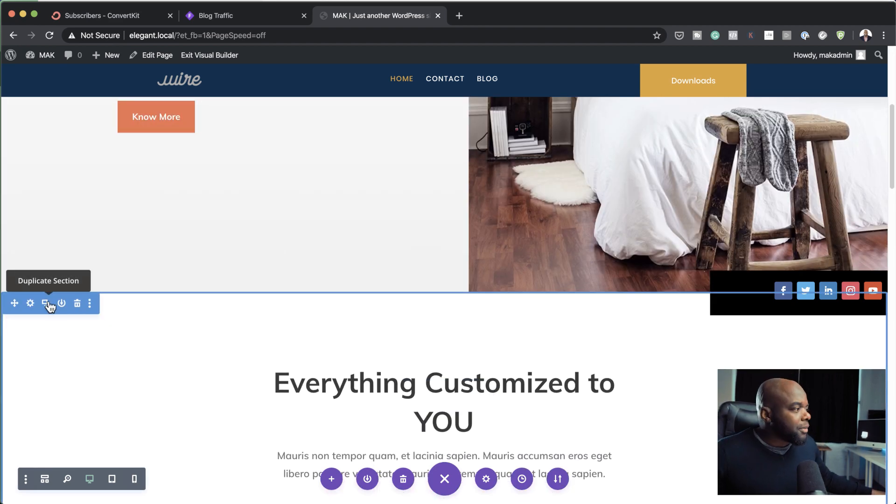
click(30, 304)
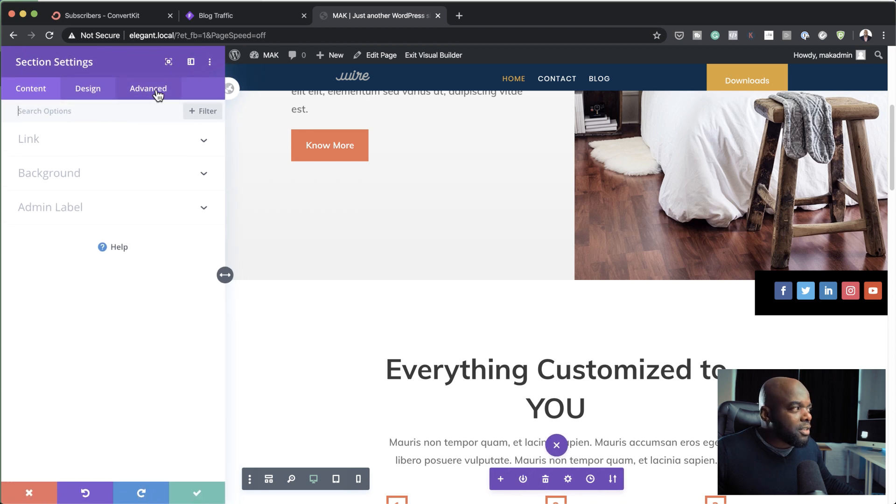
click(157, 96)
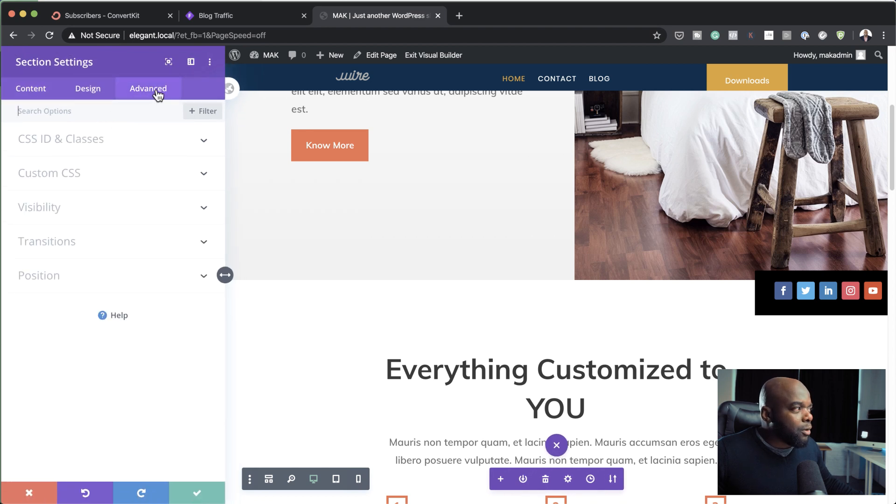
click(56, 279)
click(99, 158)
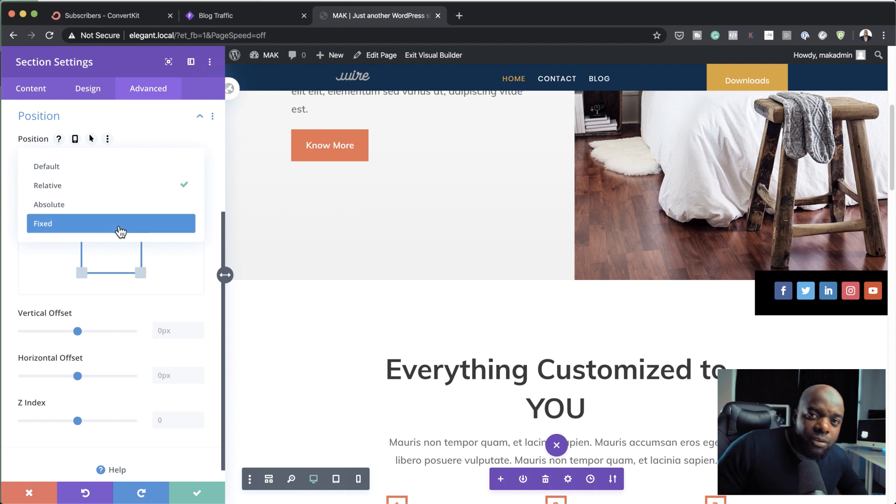
click(79, 193)
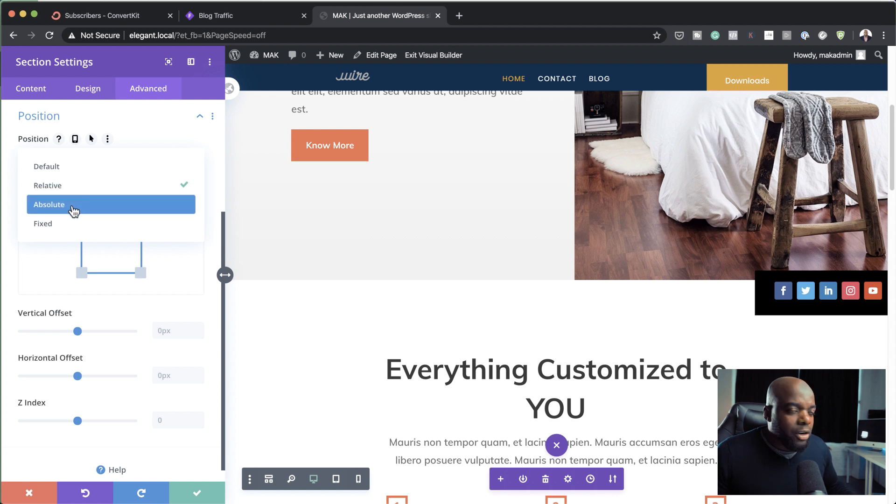
click(178, 256)
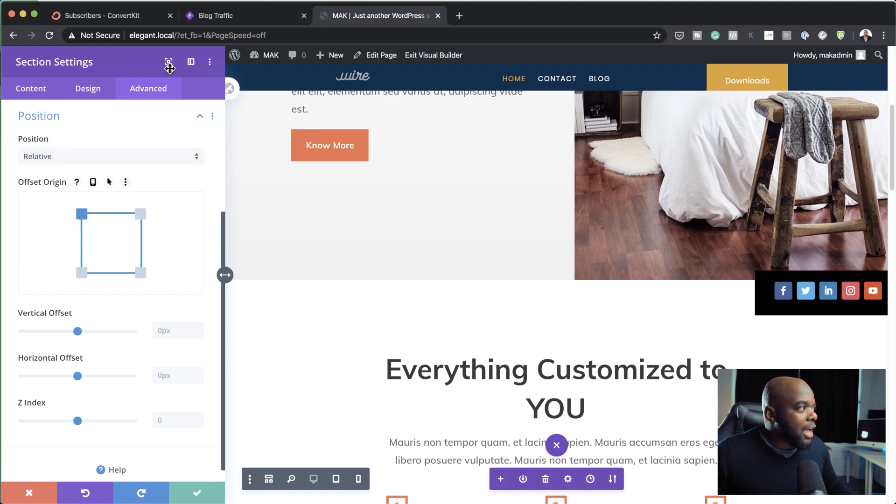
click(31, 496)
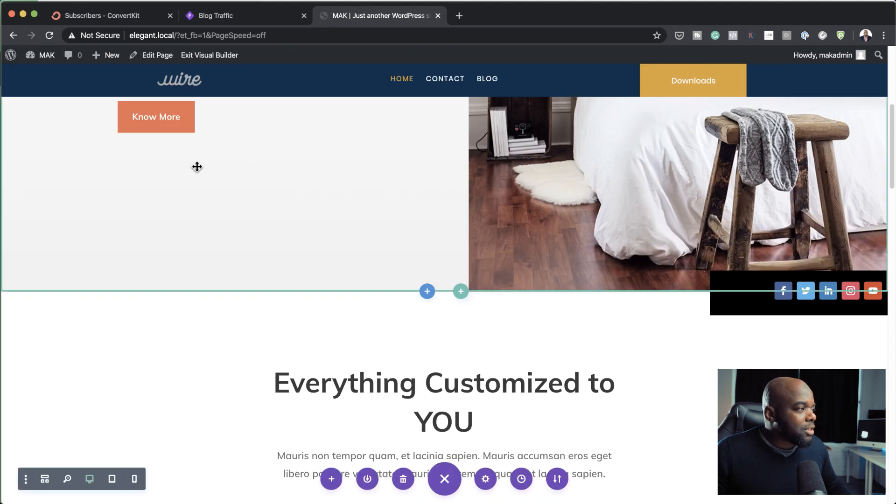
Step: Examine the available position types for the row holding the "Everything Customized to YOU" heading, discarding any changes
scroll(324, 369, down, 1)
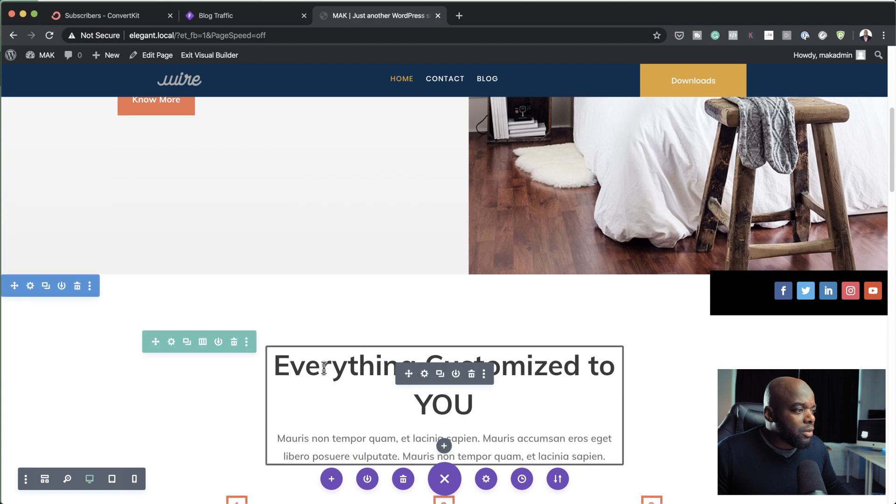
click(172, 342)
click(156, 93)
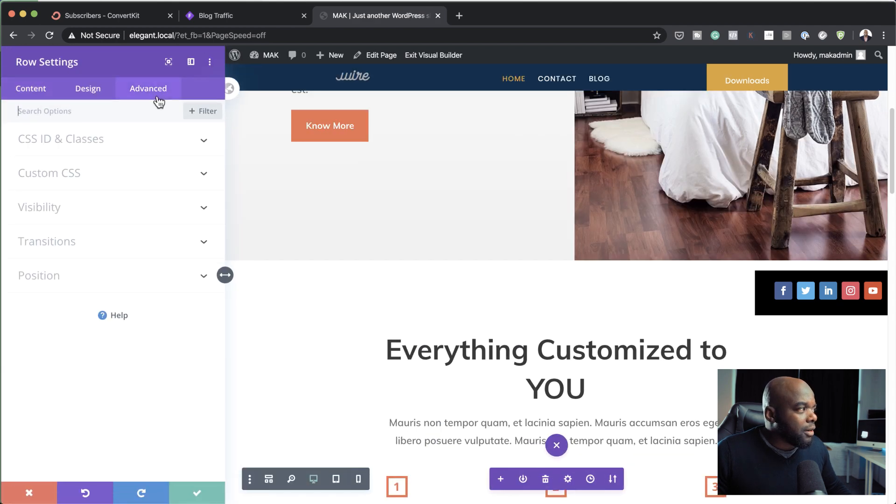
click(77, 275)
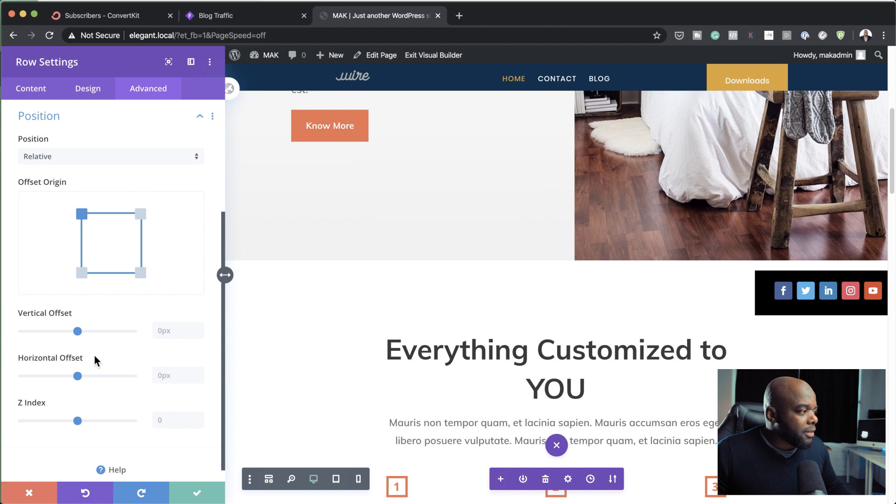
click(64, 158)
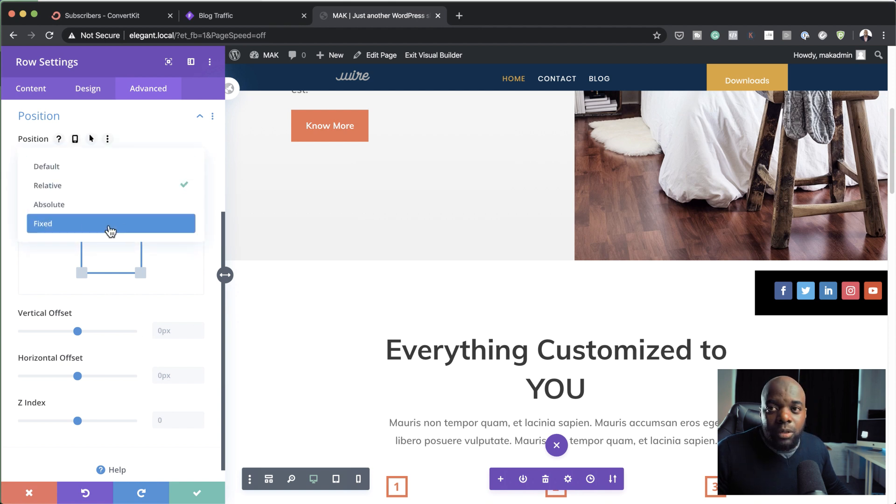
click(32, 492)
click(31, 491)
Step: Examine the available position types for the "Everything Customized to YOU" text module and close its settings without saving
scroll(491, 353, down, 2)
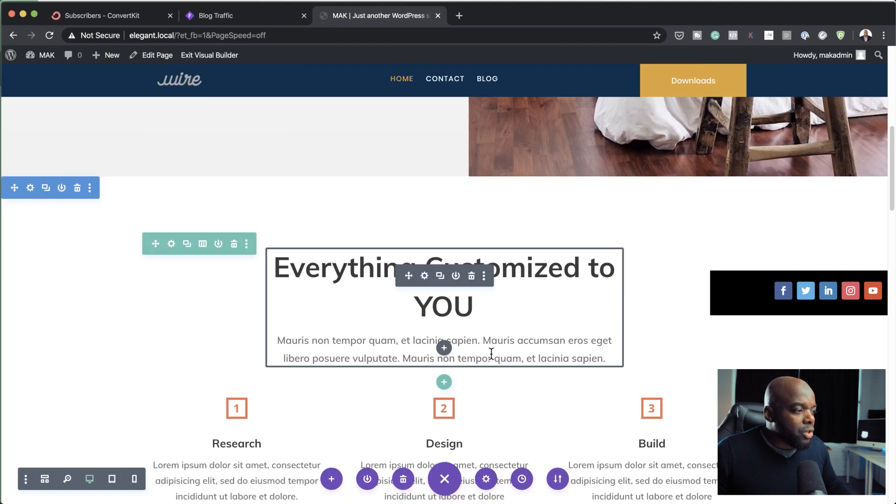
scroll(492, 354, down, 1)
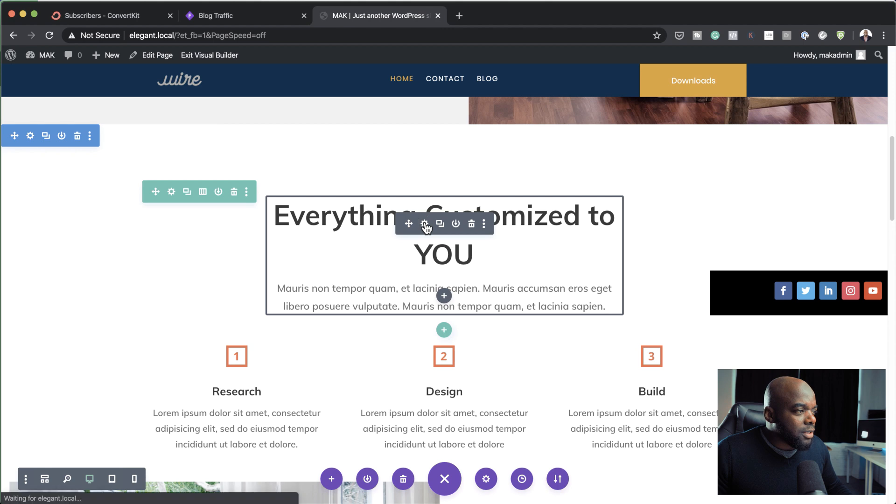
click(425, 225)
click(151, 89)
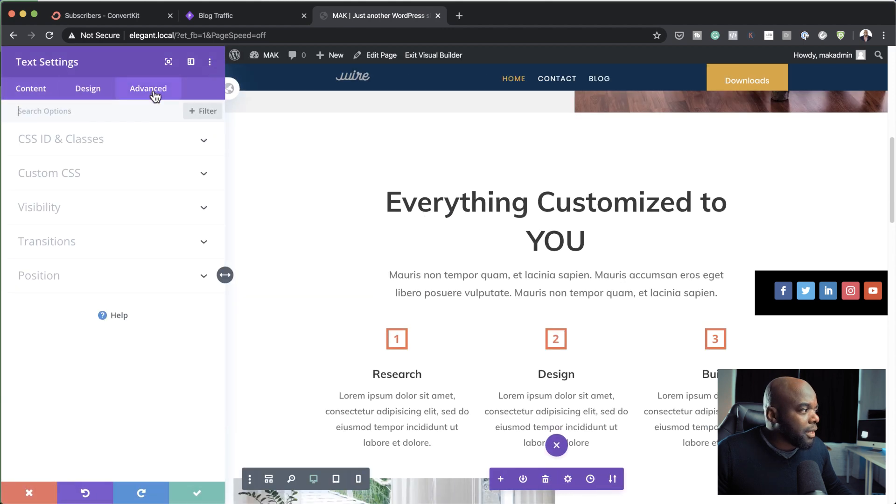
click(99, 277)
click(96, 321)
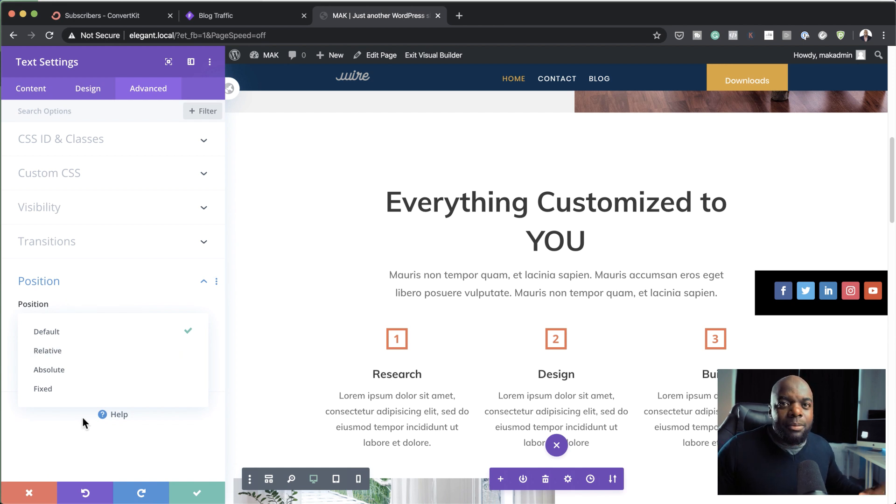
click(169, 440)
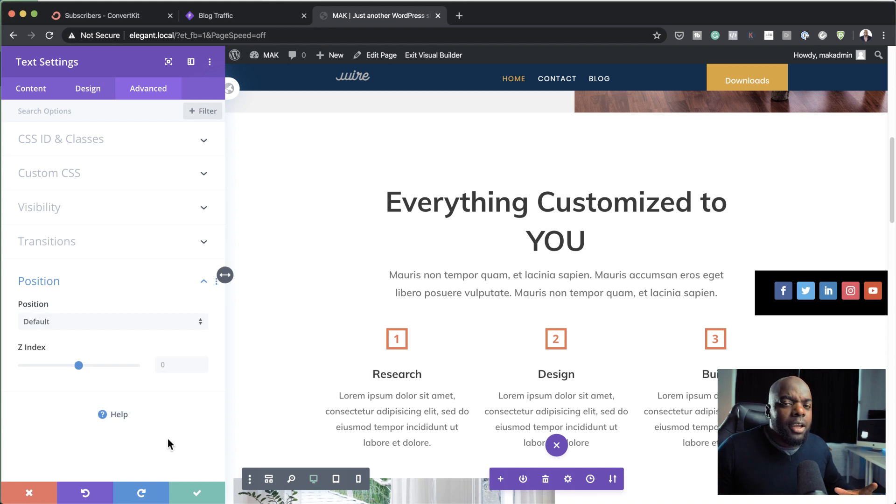
click(30, 494)
Step: Open the position options of the living-room image beside "Our Work"
scroll(320, 373, down, 10)
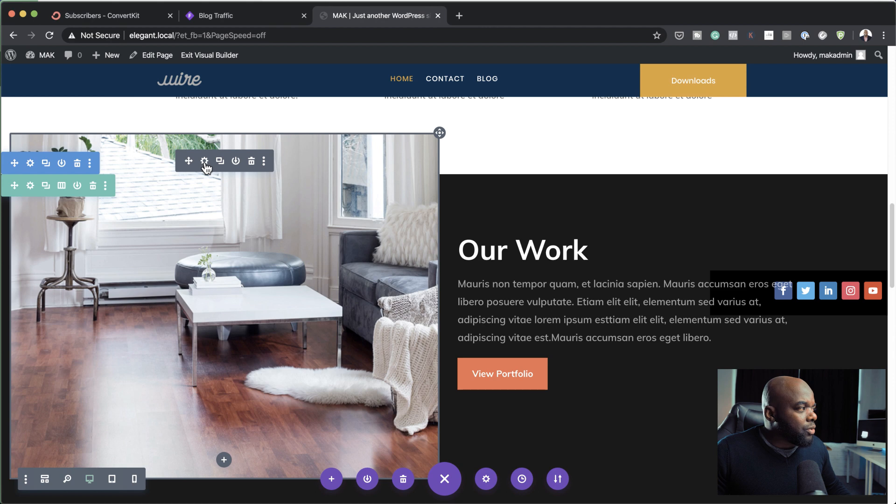
click(204, 161)
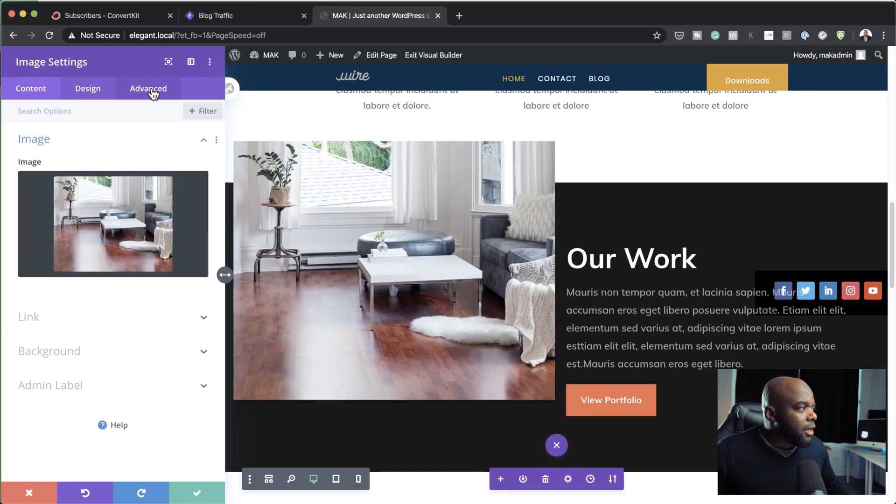
click(153, 94)
click(62, 314)
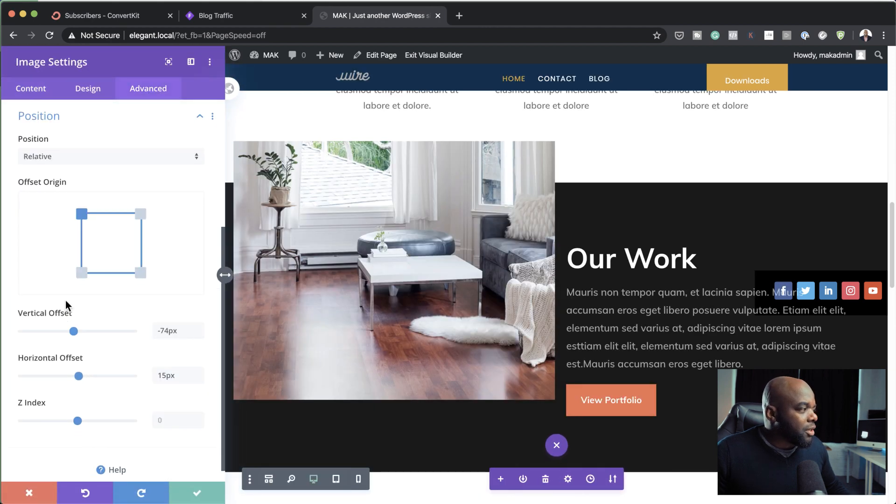
Step: Switch the living-room image's position to Default and restore it to Relative
click(133, 161)
click(130, 167)
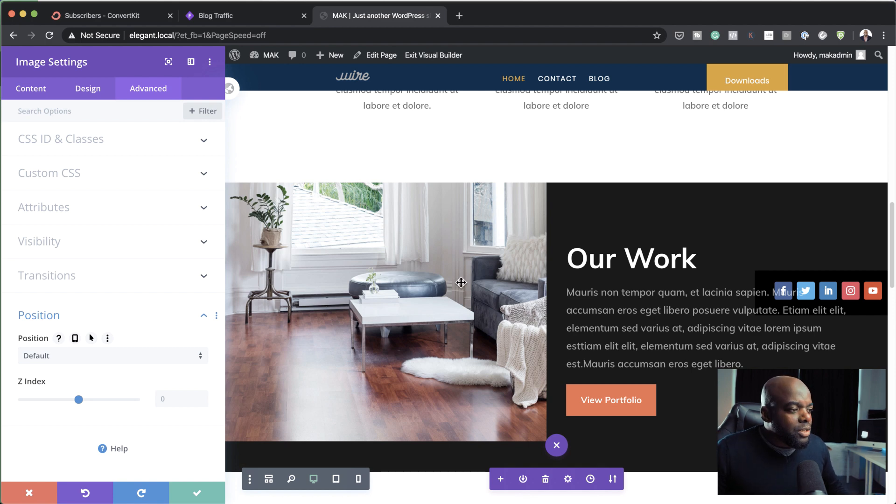
click(149, 356)
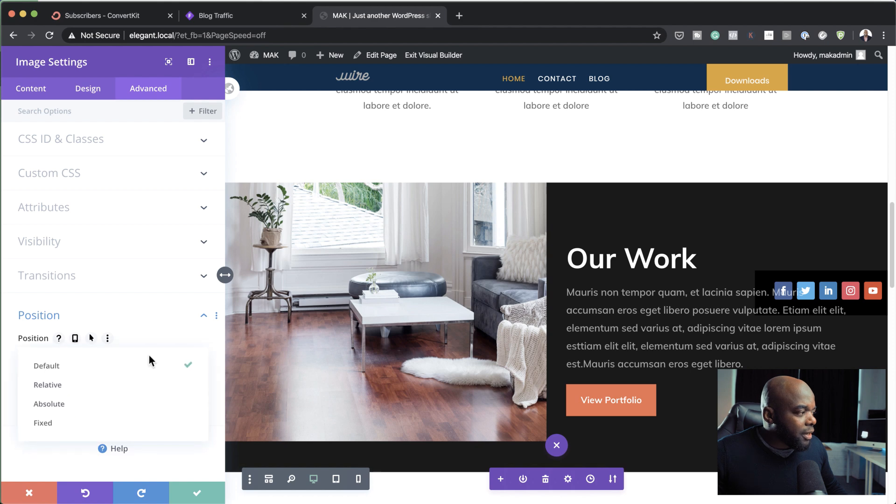
click(131, 386)
Step: Try the image's offset origin at the other three corners and return it to the upper-left corner
scroll(200, 396, down, 5)
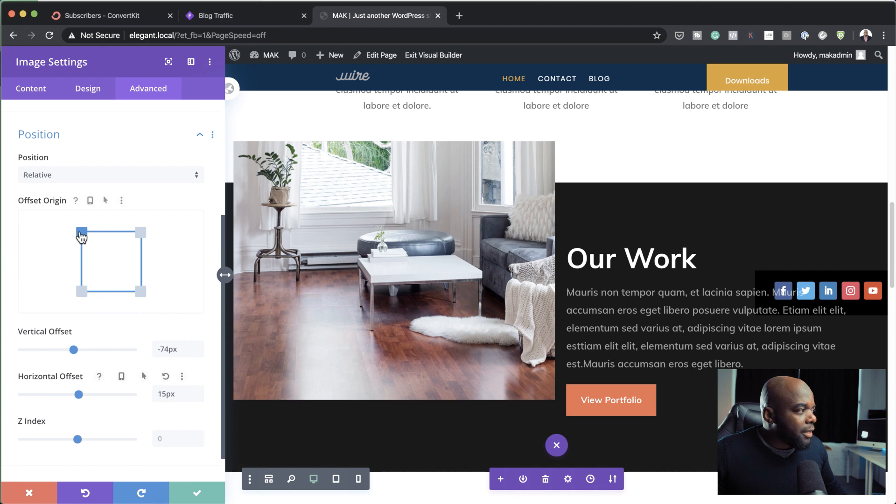
click(140, 232)
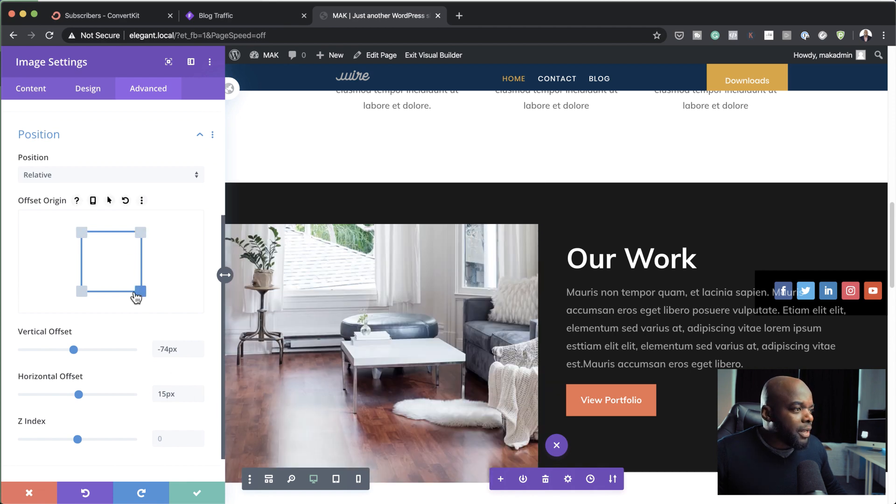
click(82, 291)
click(140, 235)
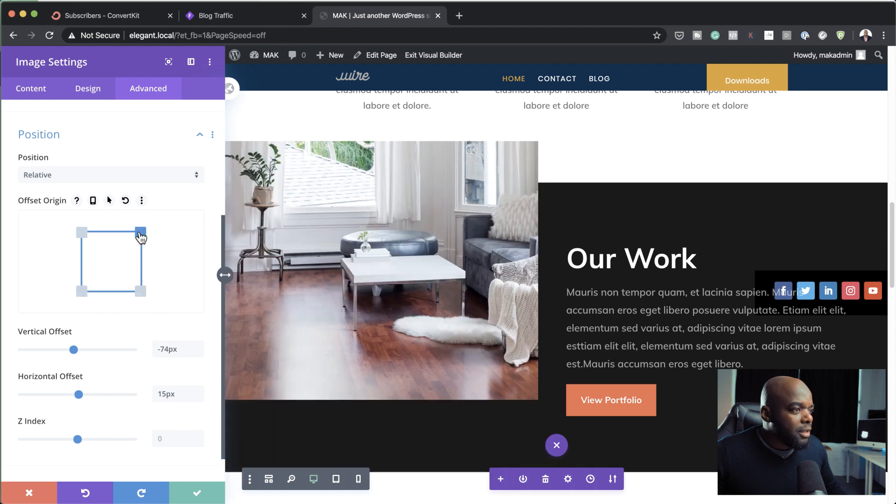
click(82, 233)
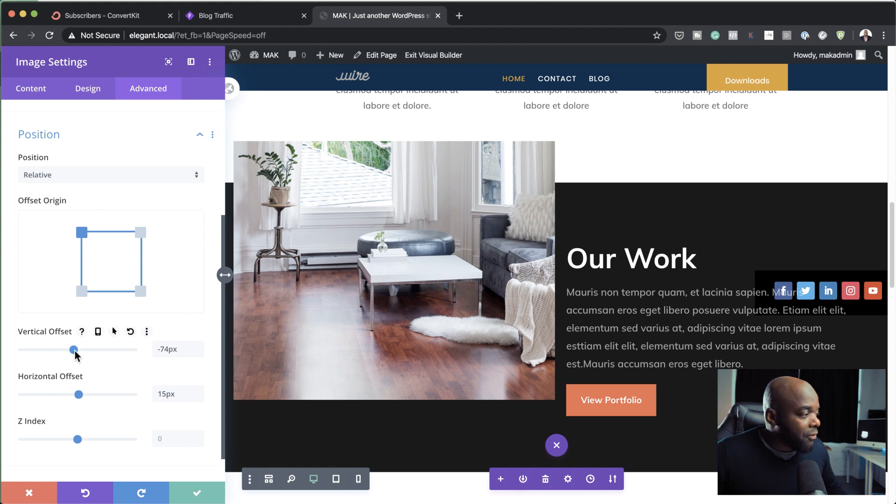
Step: Set the living-room image's vertical offset to -46px and its horizontal offset to 16px
drag(75, 353, 76, 355)
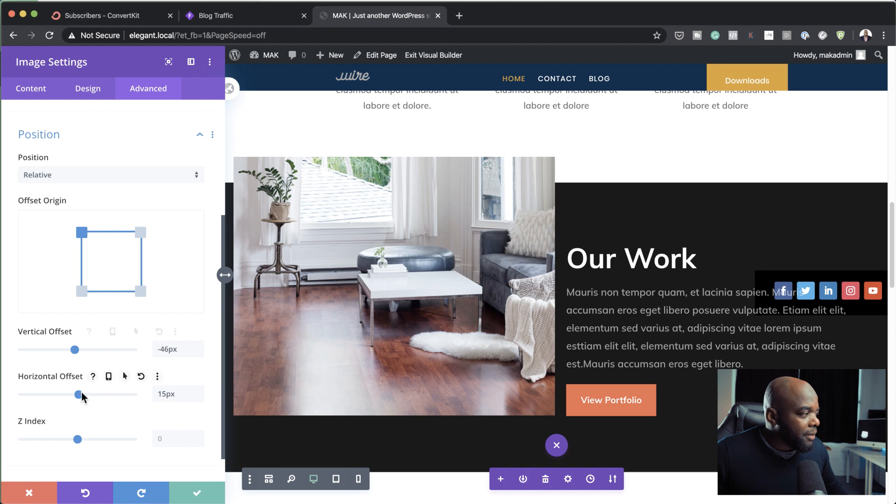
mouse_move(78, 395)
mouse_down()
mouse_move(114, 395)
mouse_move(68, 395)
mouse_move(84, 397)
mouse_move(77, 396)
mouse_up()
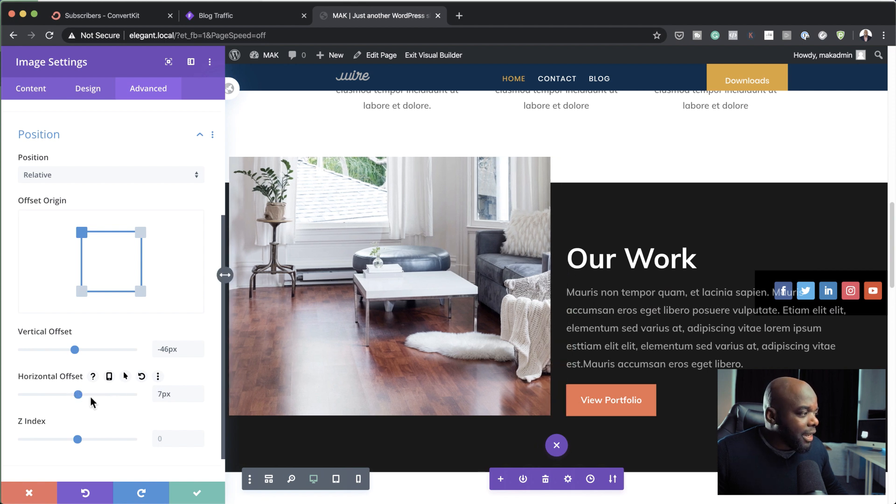
drag(79, 395, 78, 396)
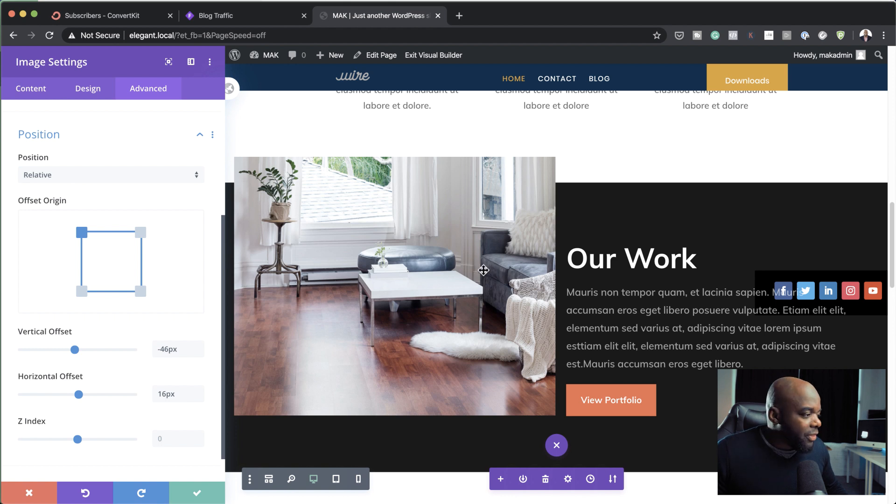
Step: Enable hover and responsive values for the image's vertical offset and save the image settings
click(114, 332)
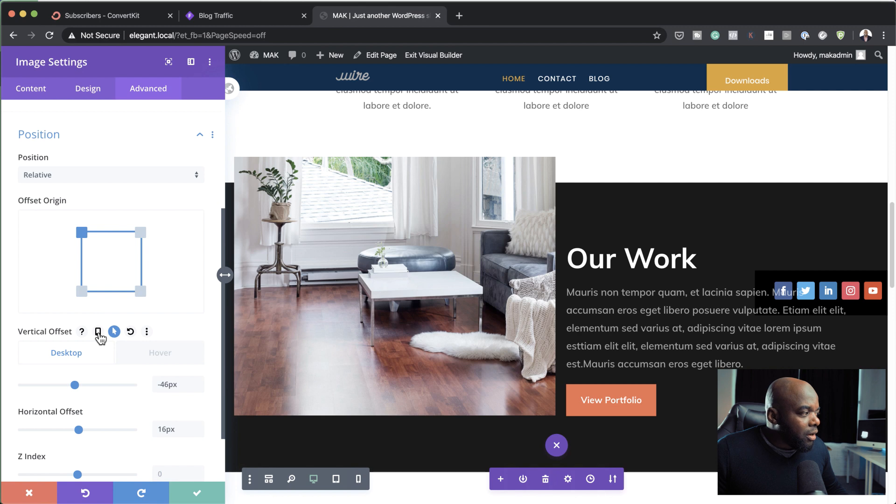
click(98, 332)
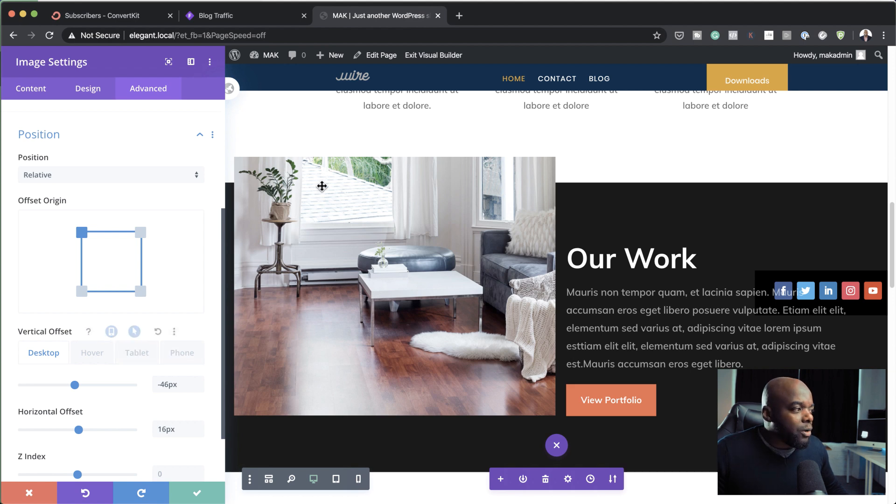
click(196, 497)
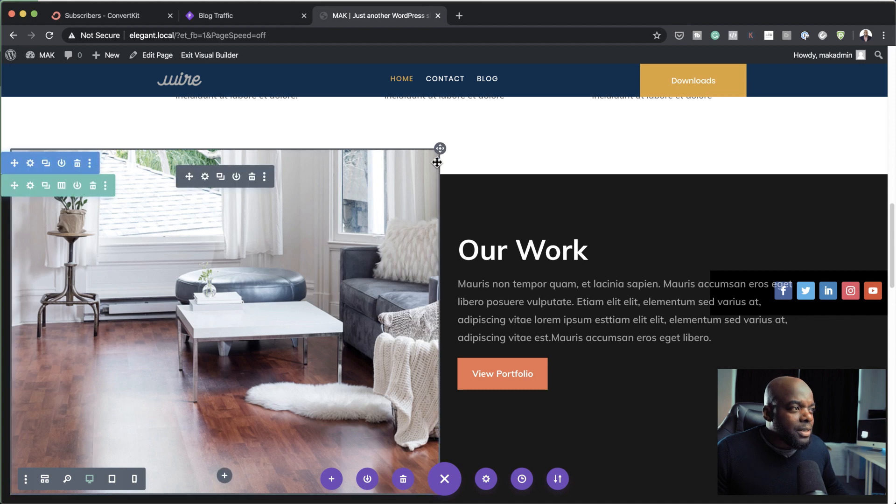
Step: Move the living-room image slightly up and to the right directly on the page, then view the section above
mouse_move(440, 151)
drag(439, 150, 448, 134)
scroll(665, 336, up, 5)
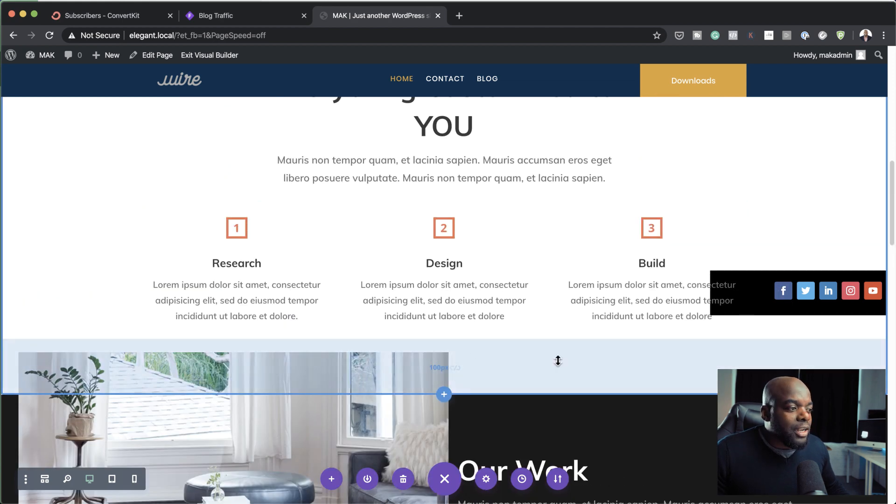
Step: Set the Build blurb to Relative positioning with a 93px vertical offset and save the blurb settings
scroll(625, 304, up, 2)
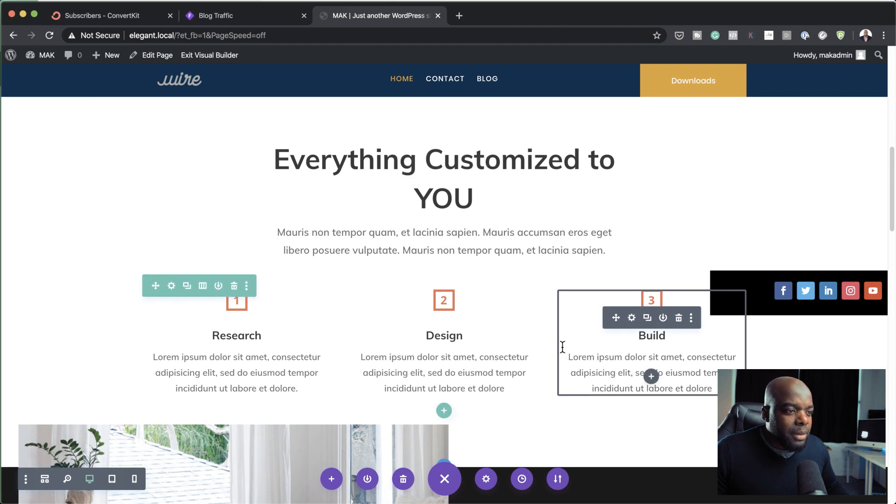
click(632, 318)
click(148, 88)
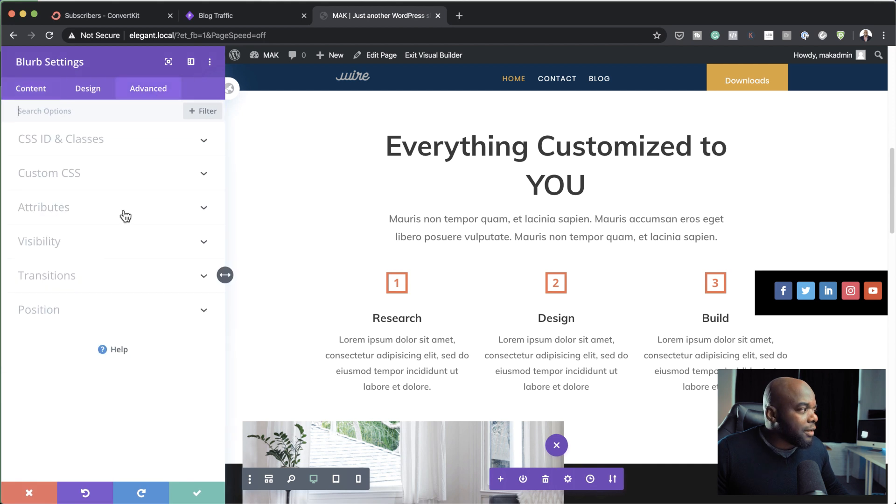
click(72, 318)
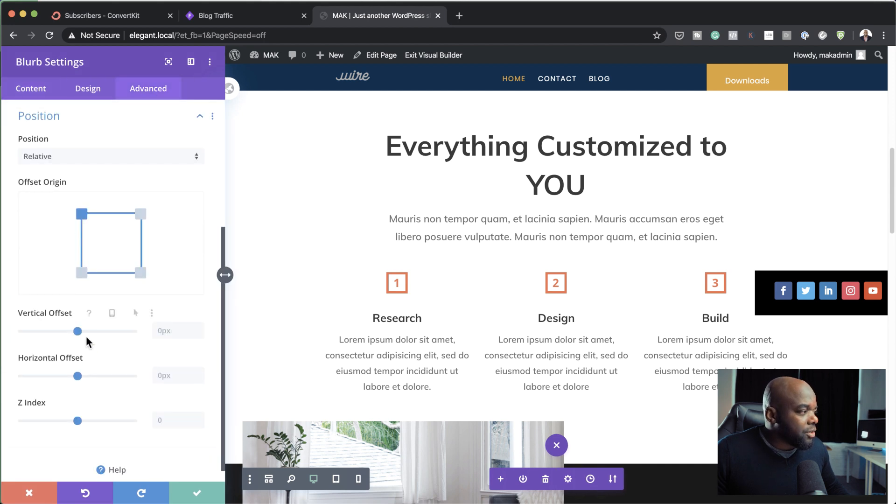
drag(77, 331, 84, 331)
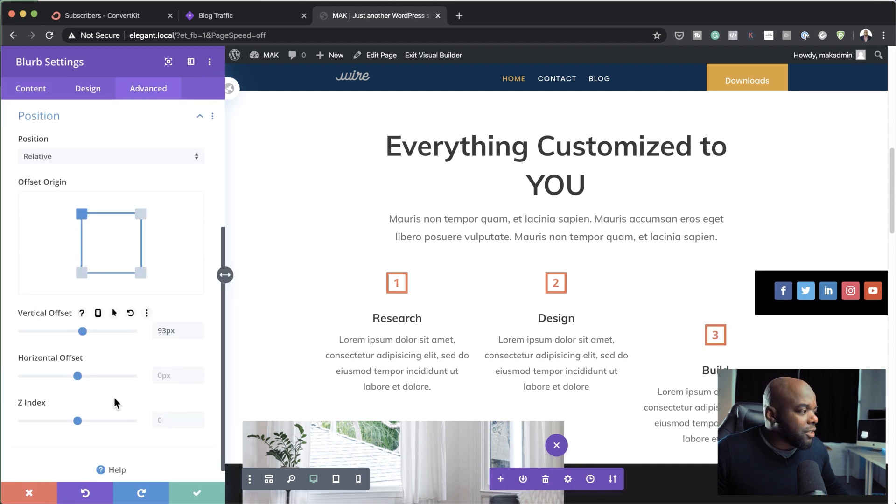
click(178, 494)
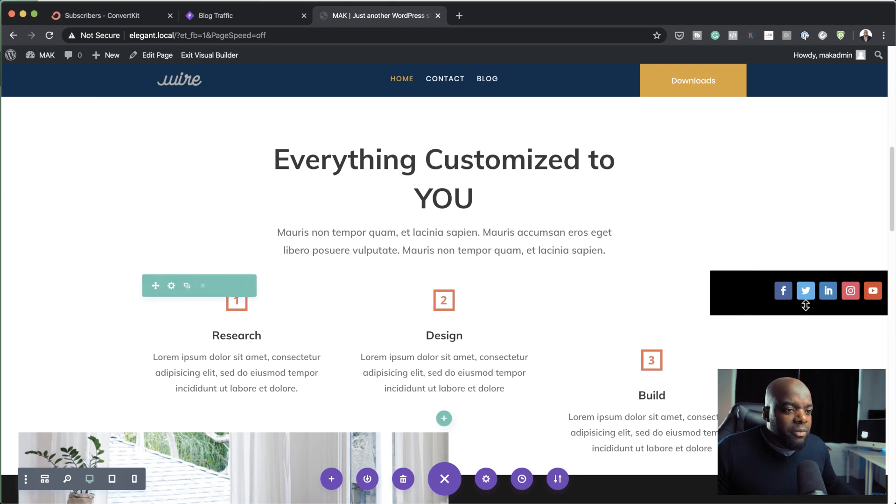
Step: Go to the WordPress dashboard and open the global header layout in Divi's Theme Builder
scroll(556, 292, up, 5)
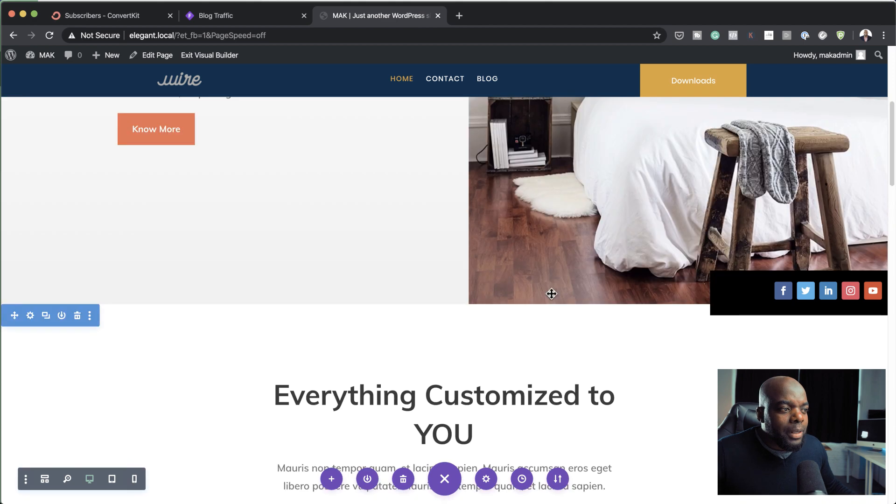
scroll(556, 293, up, 6)
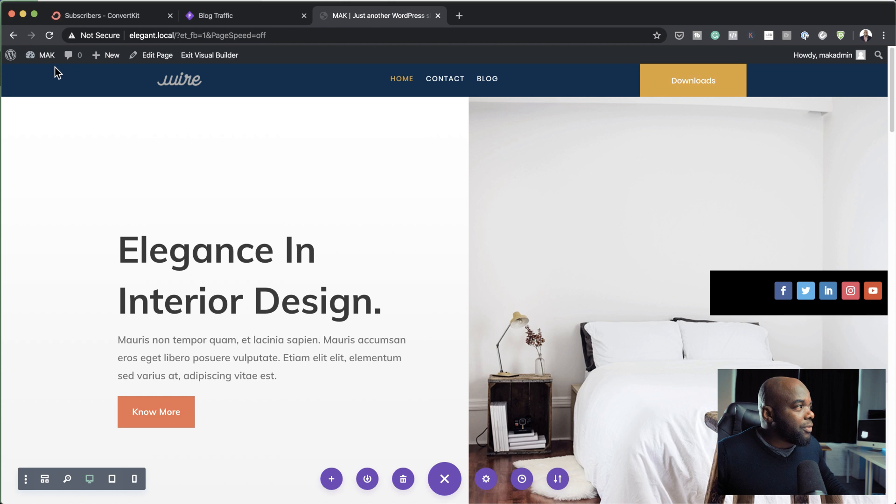
mouse_move(47, 57)
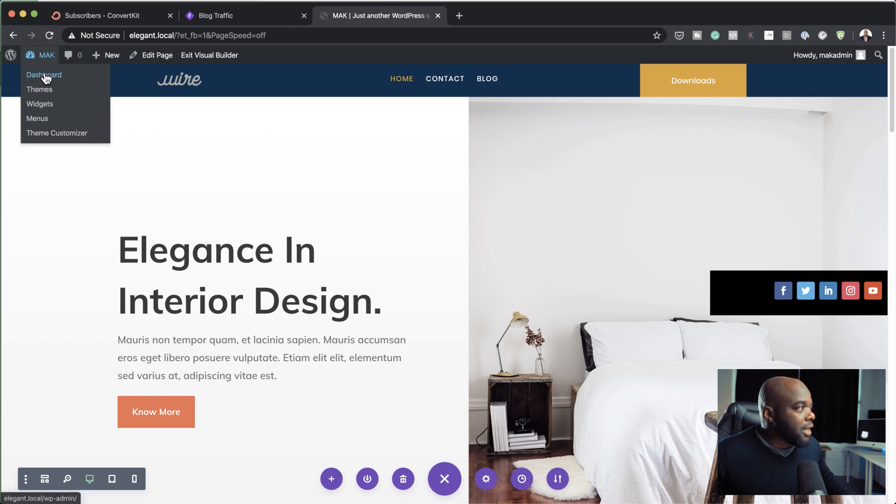
click(45, 77)
mouse_move(35, 414)
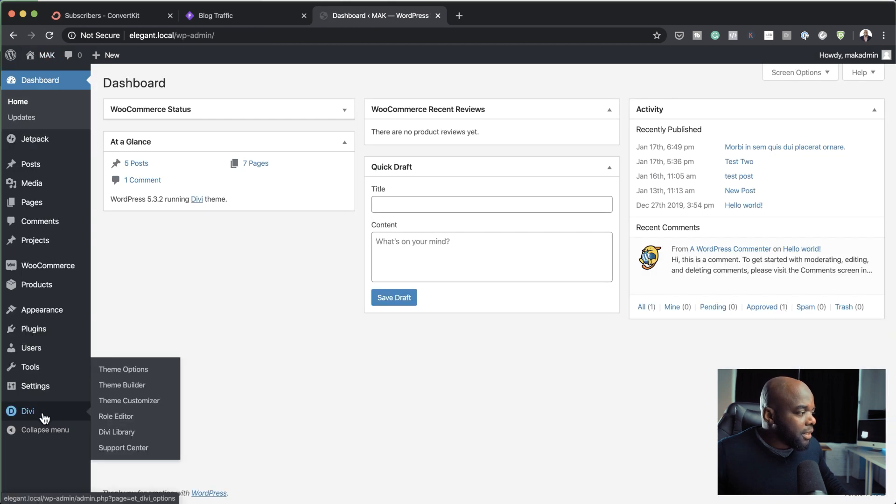
click(136, 386)
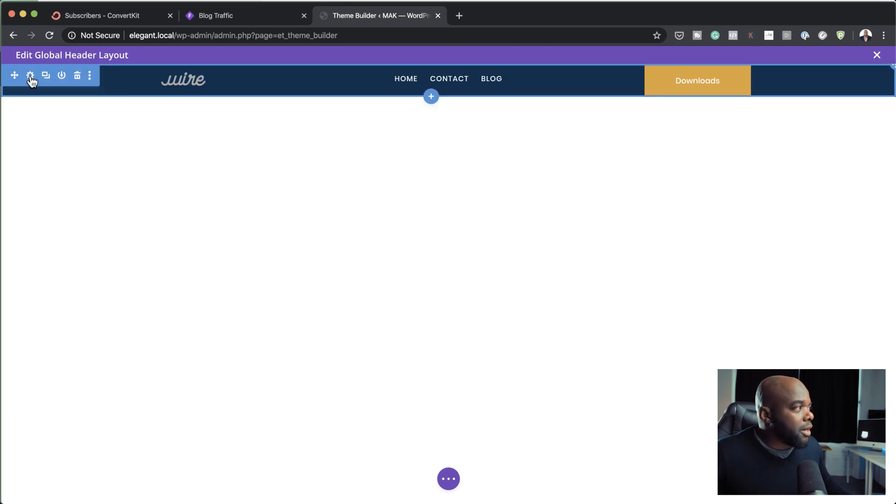
Step: Set the global header section's position to Default, then save and close the header layout
click(31, 77)
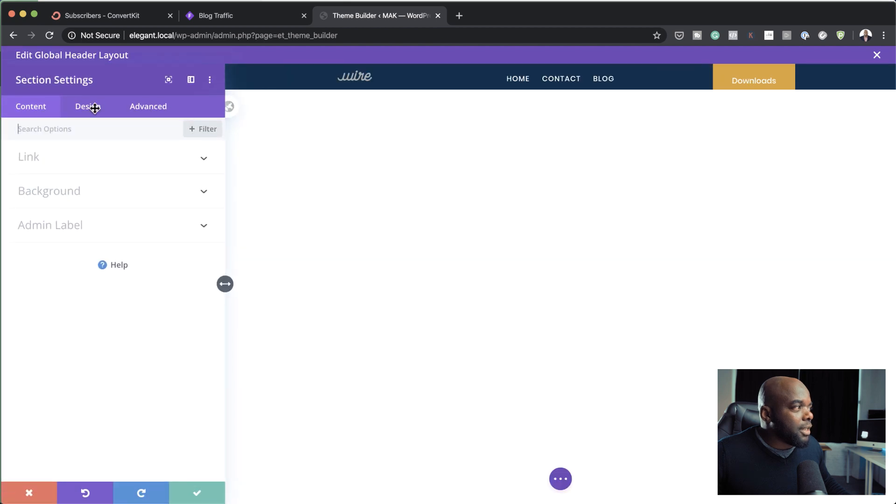
click(153, 111)
click(64, 299)
click(45, 176)
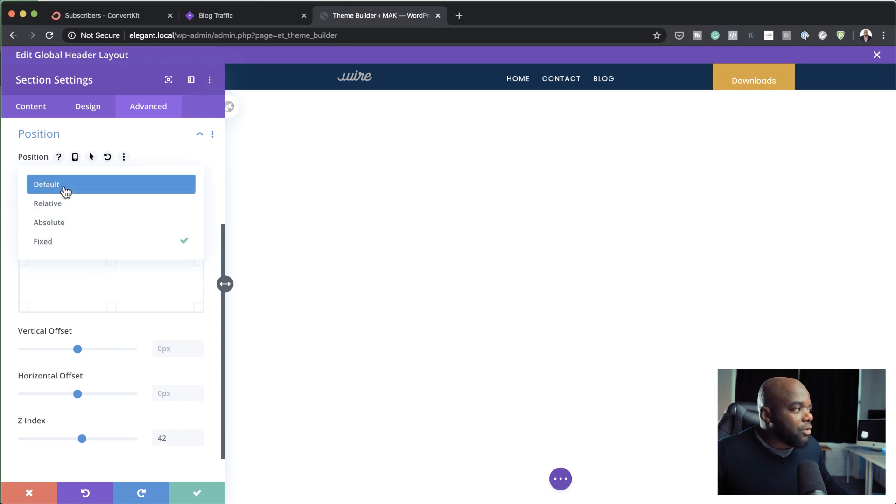
click(70, 187)
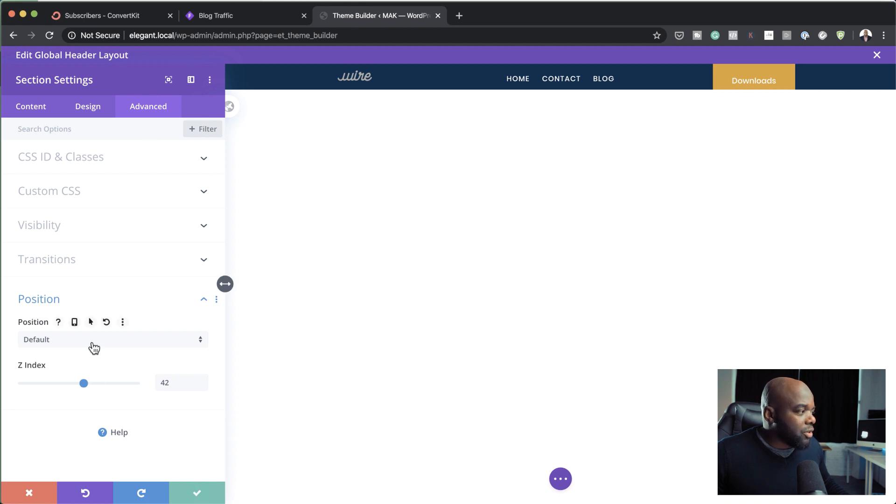
click(198, 494)
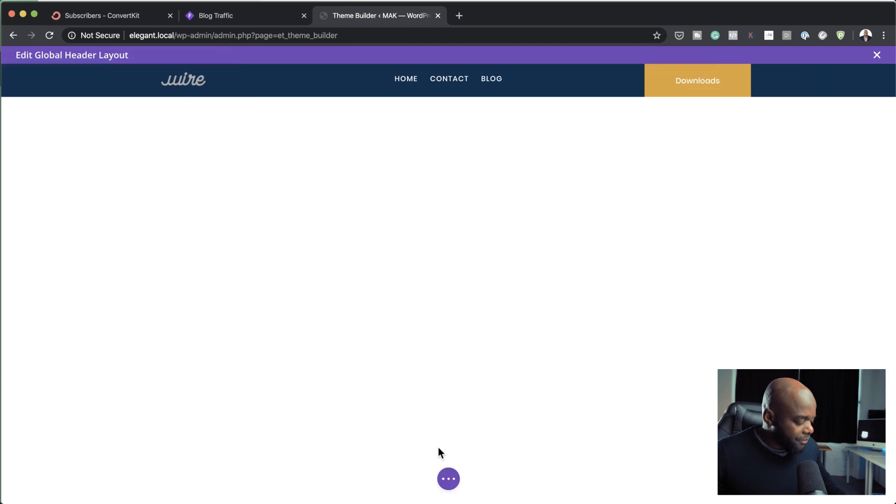
click(448, 477)
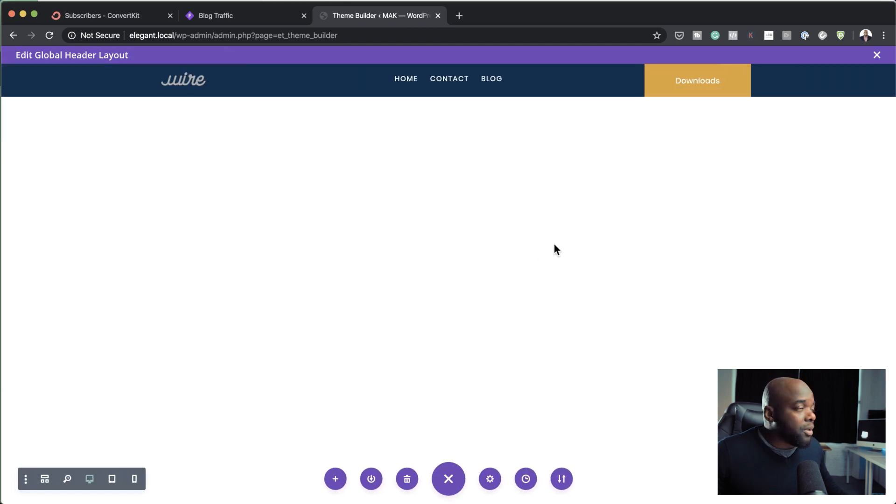
click(877, 55)
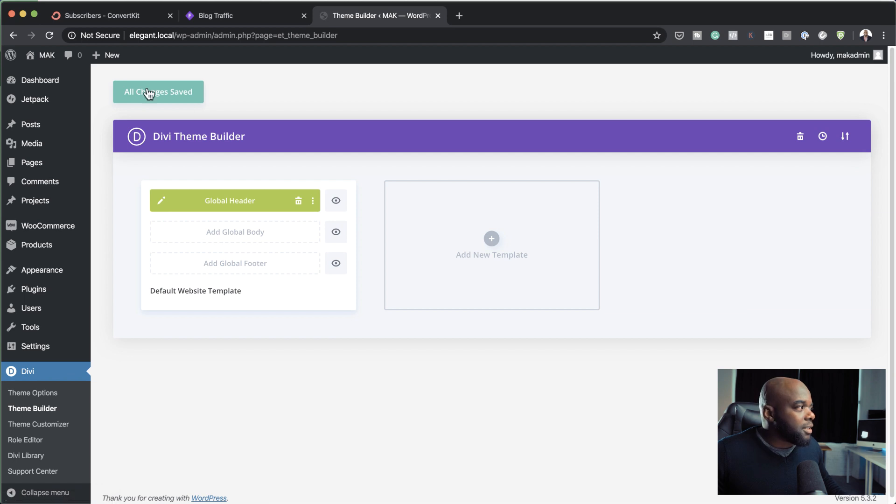
Step: View the live home page and examine how the header and social icons bar behave along its length
mouse_move(44, 56)
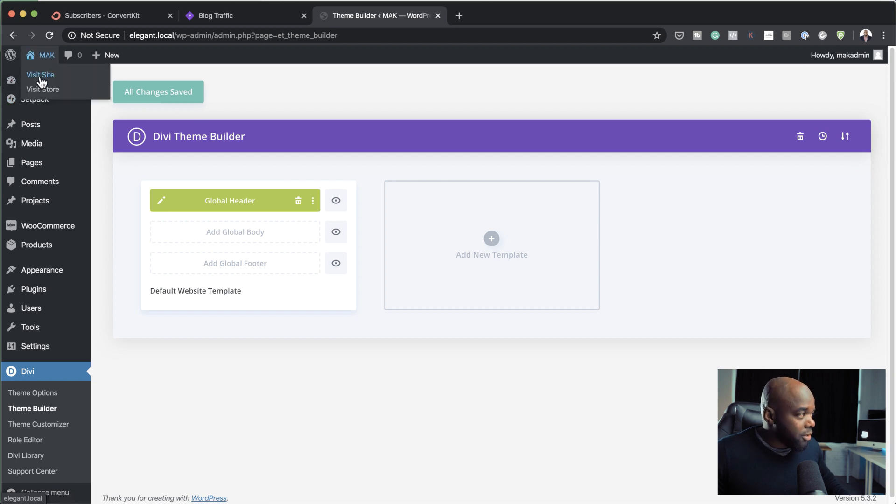
click(41, 76)
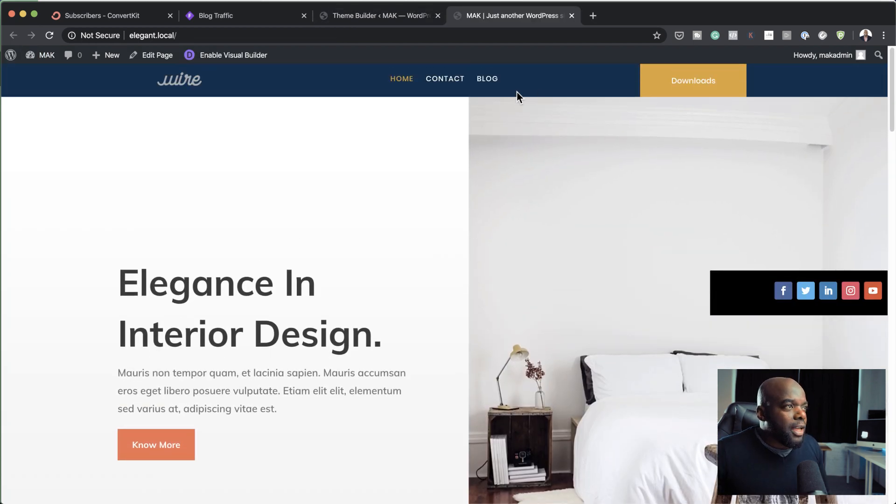
scroll(584, 248, down, 15)
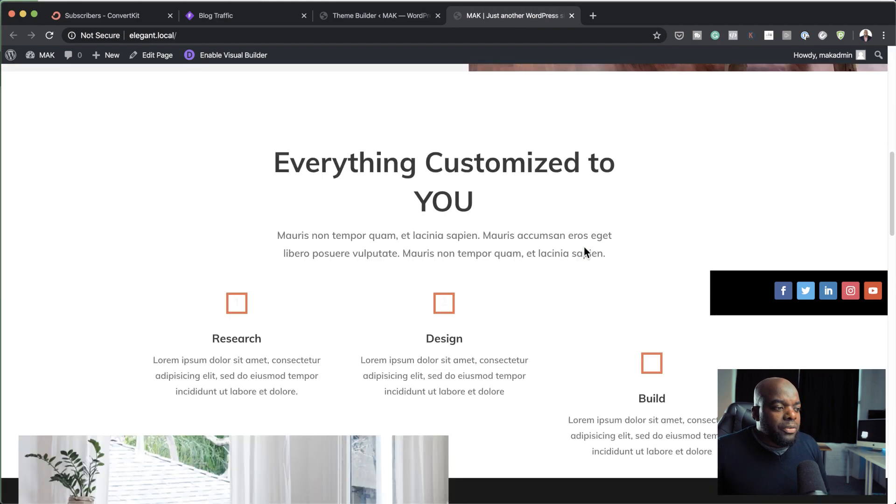
scroll(585, 248, down, 10)
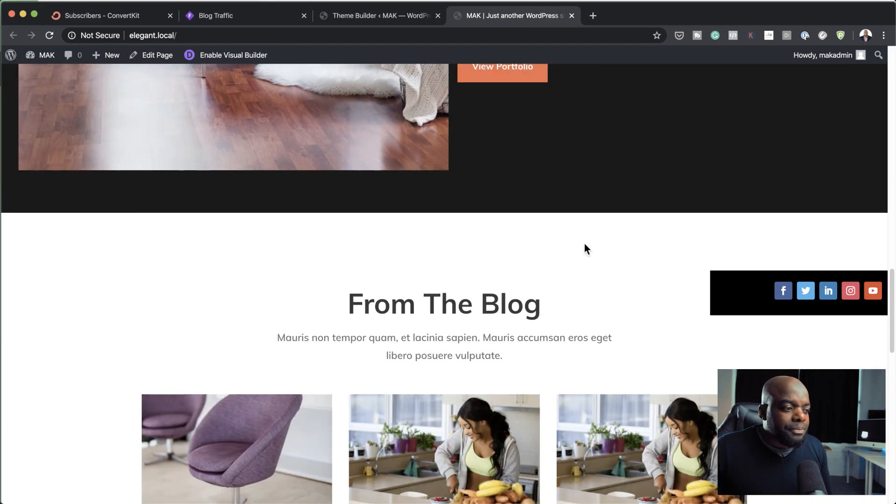
scroll(585, 244, down, 5)
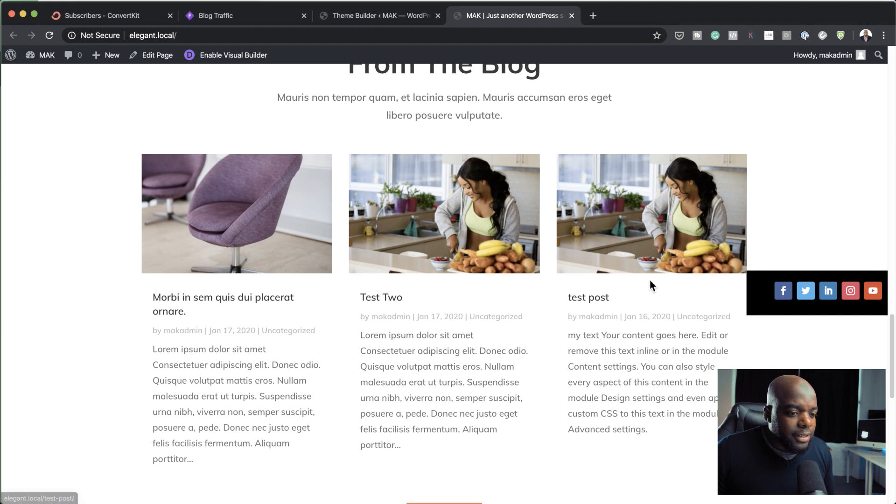
scroll(650, 261, down, 11)
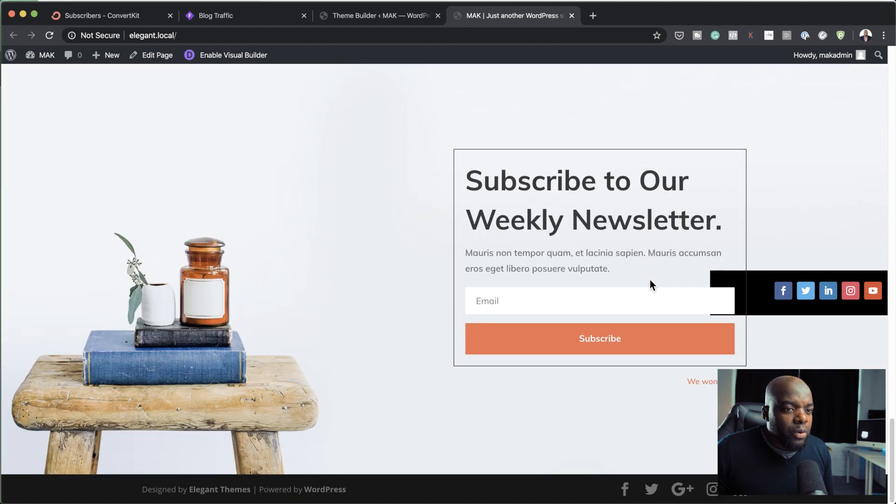
scroll(650, 285, up, 1)
scroll(650, 285, up, 2)
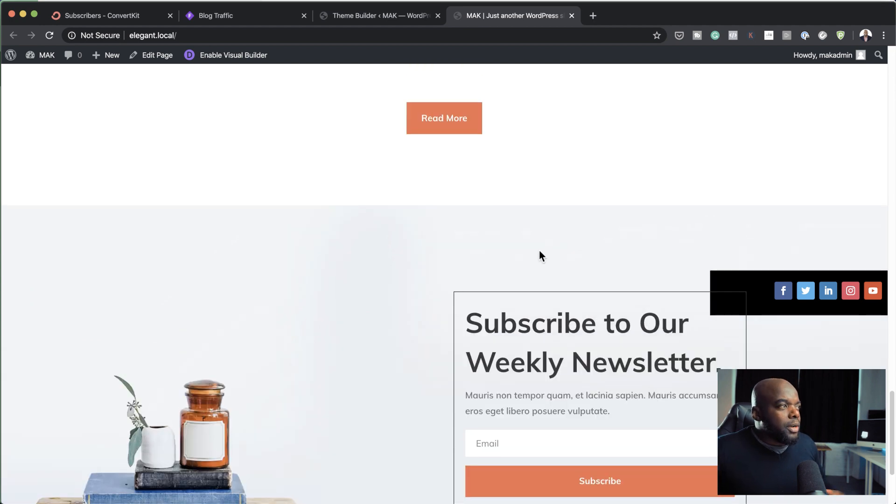
Step: Enable the Visual Builder on the live home page and go to the newsletter section
click(231, 59)
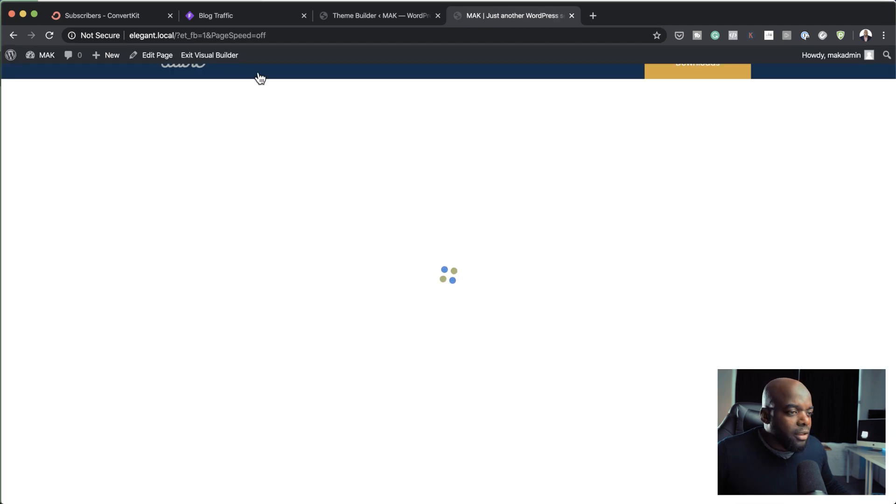
scroll(521, 305, down, 8)
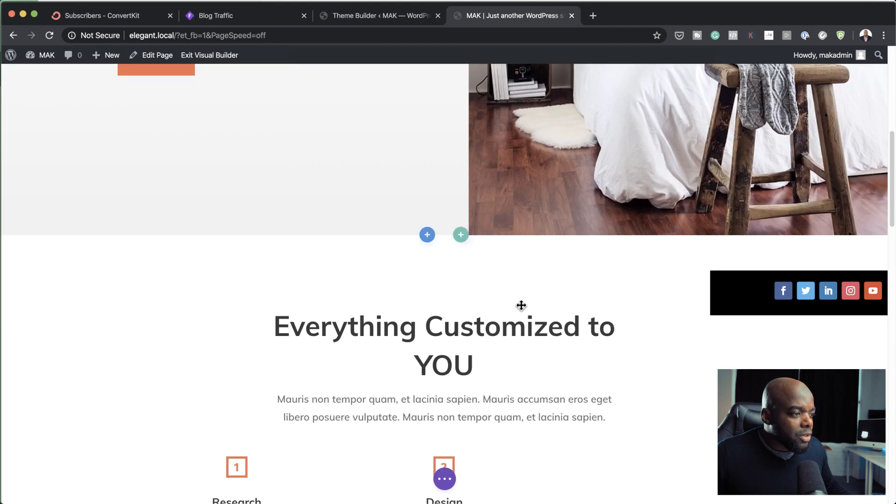
scroll(521, 305, down, 20)
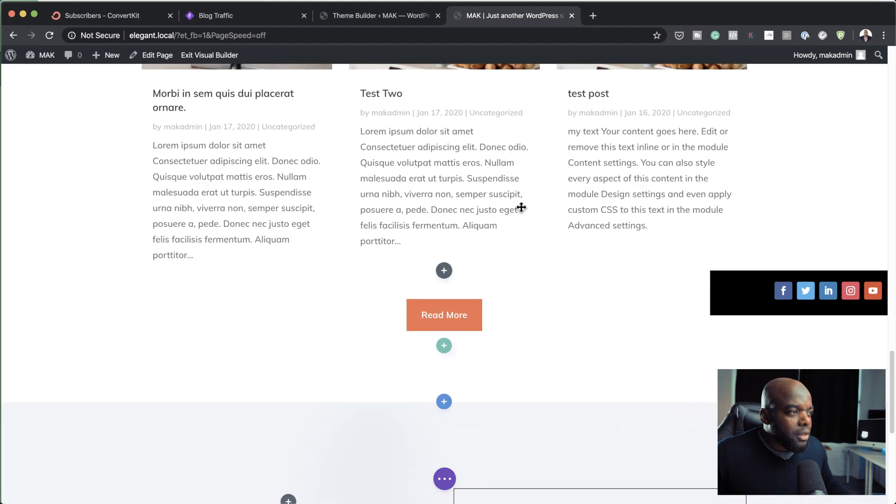
scroll(612, 428, down, 6)
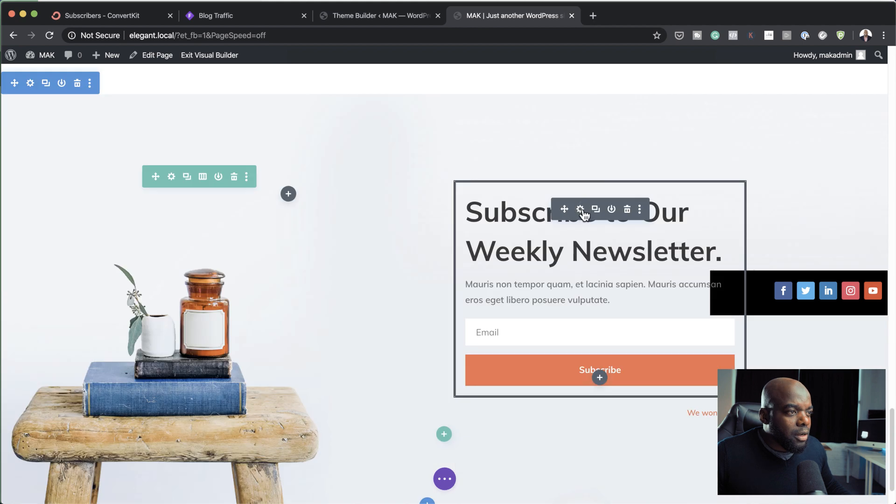
Step: Turn on the newsletter optin module's background colour, set it to white (#ffffff) and save the module settings
click(583, 211)
scroll(187, 345, down, 1)
scroll(186, 344, down, 2)
click(80, 400)
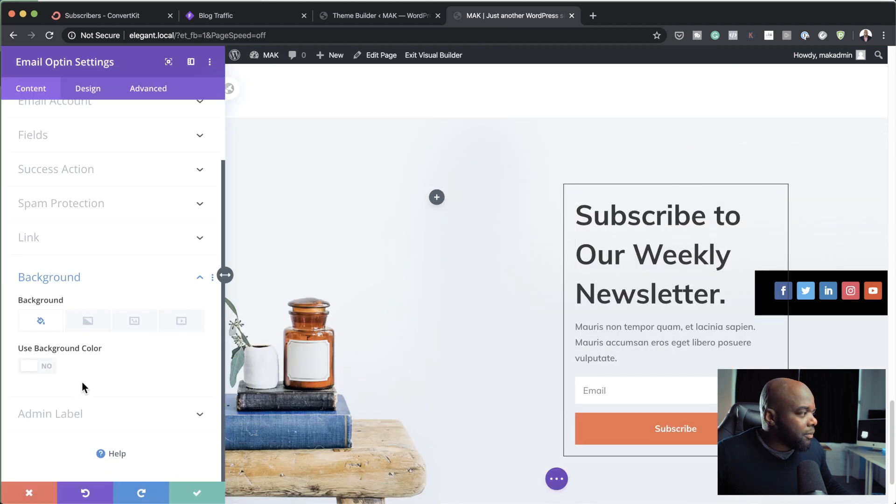
click(47, 366)
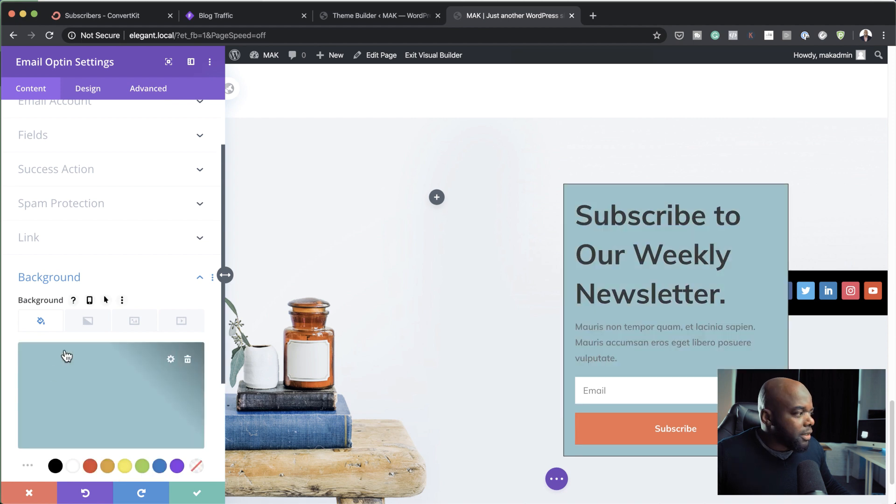
click(112, 388)
click(73, 466)
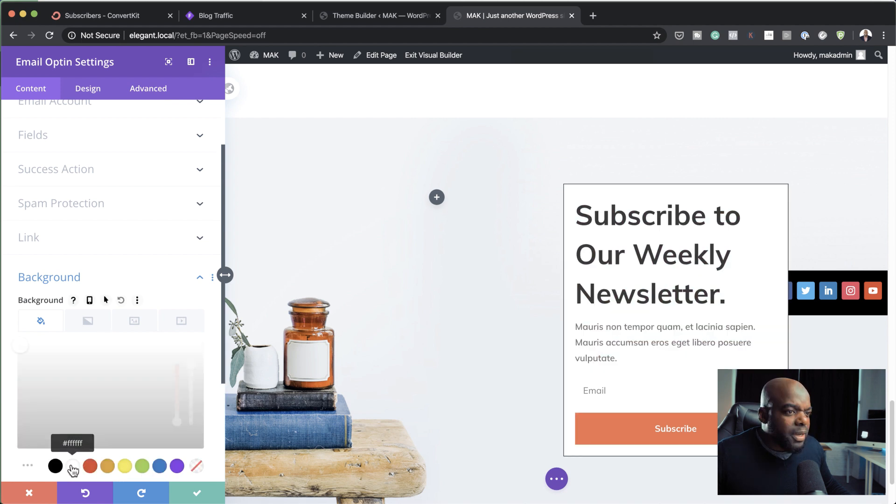
click(199, 495)
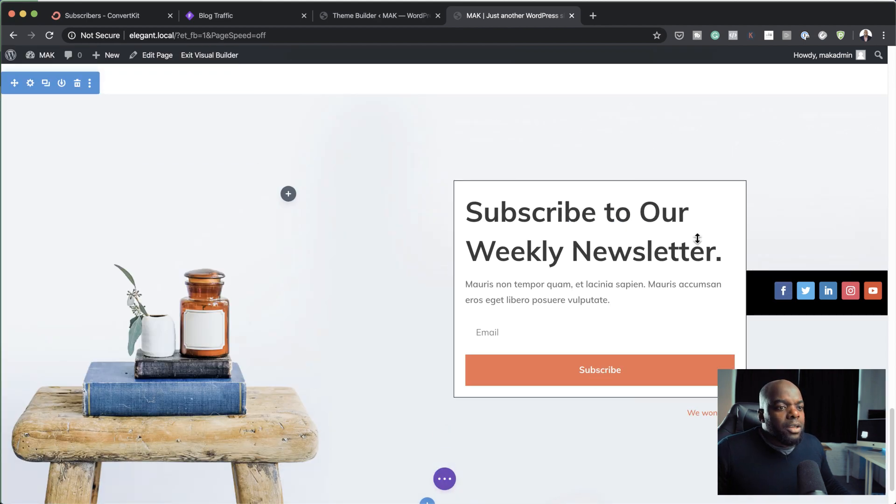
Step: Open the newsletter optin module's settings and set its position to Fixed
scroll(710, 236, down, 2)
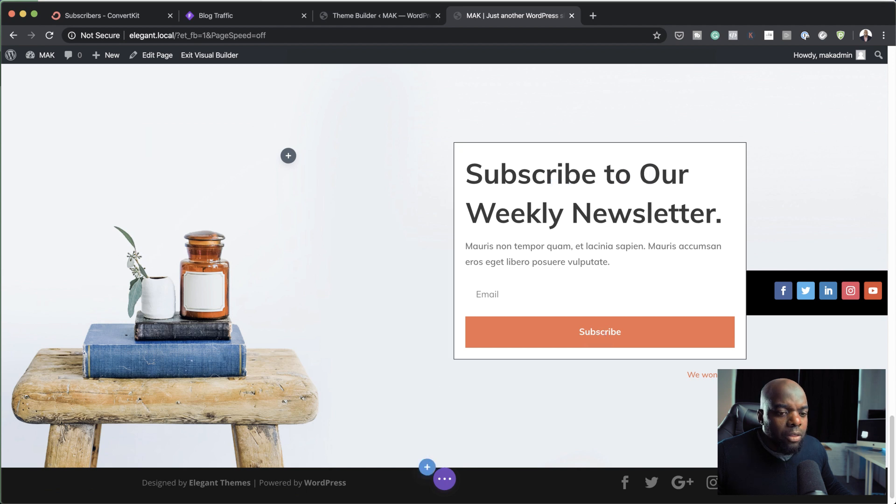
scroll(784, 213, down, 1)
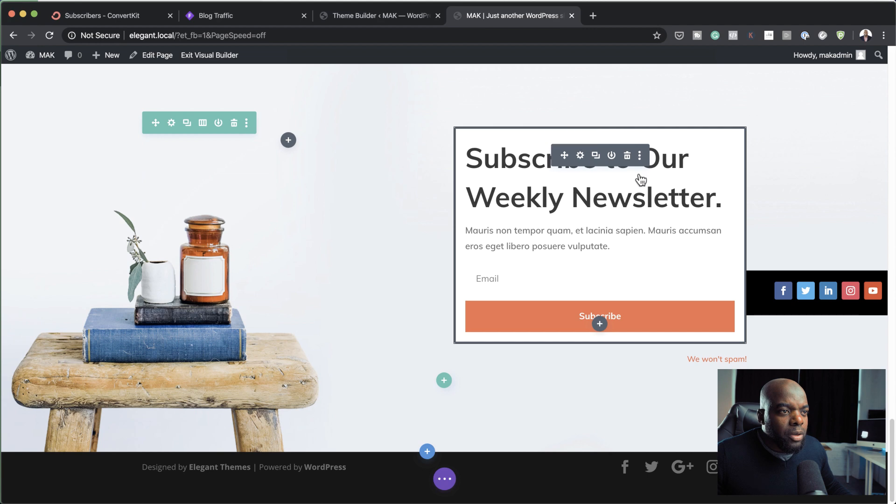
click(580, 156)
click(149, 89)
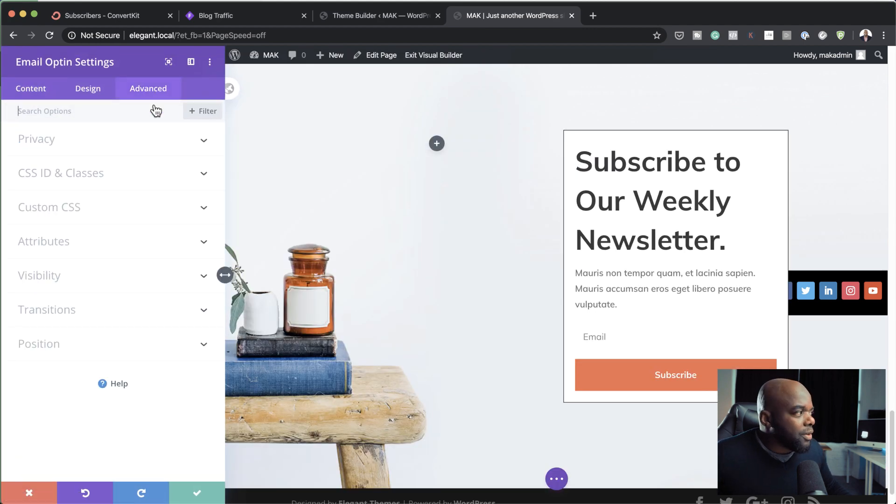
click(85, 344)
click(77, 361)
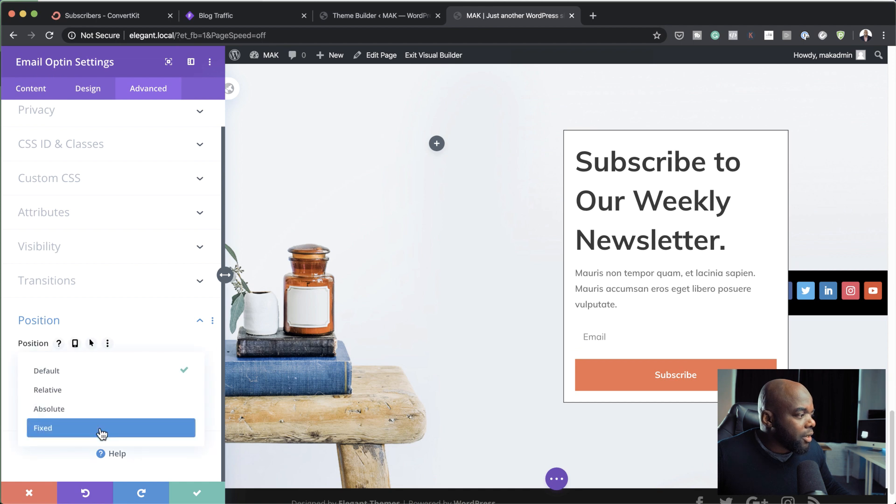
click(100, 429)
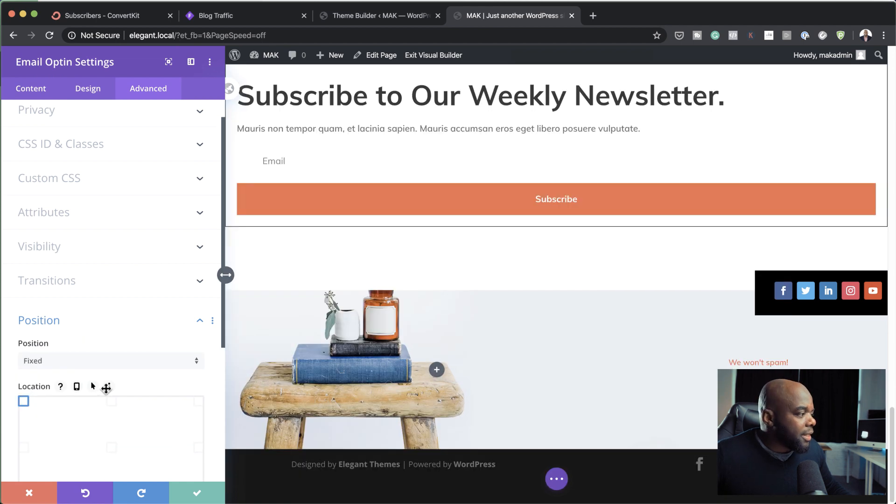
scroll(177, 384, down, 3)
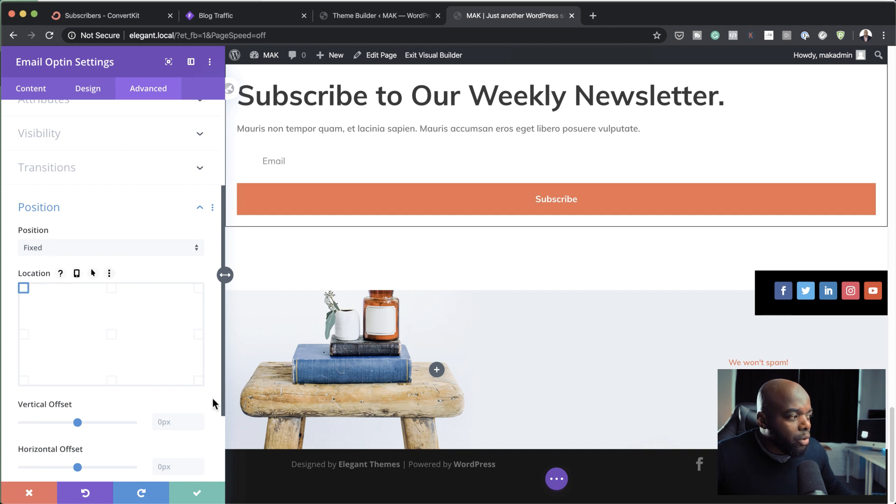
Step: Try the Relative position on the optin module, and the Absolute position with its location at the middle of the right edge
click(90, 249)
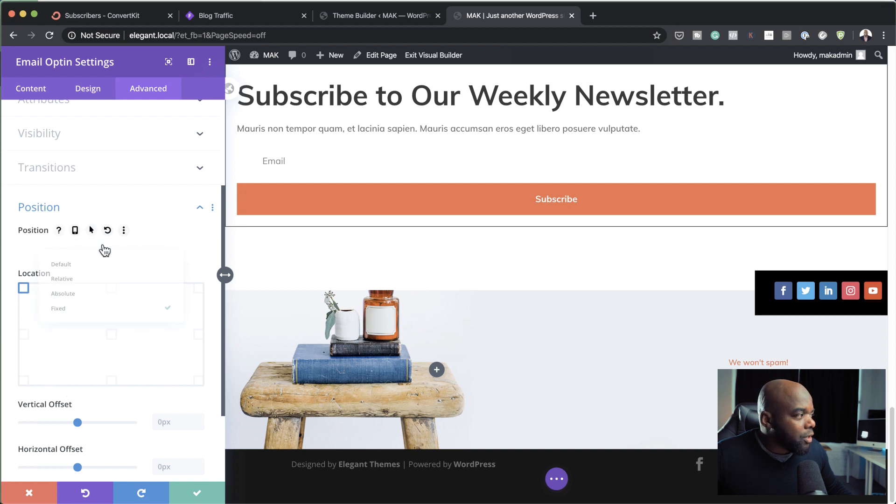
click(103, 284)
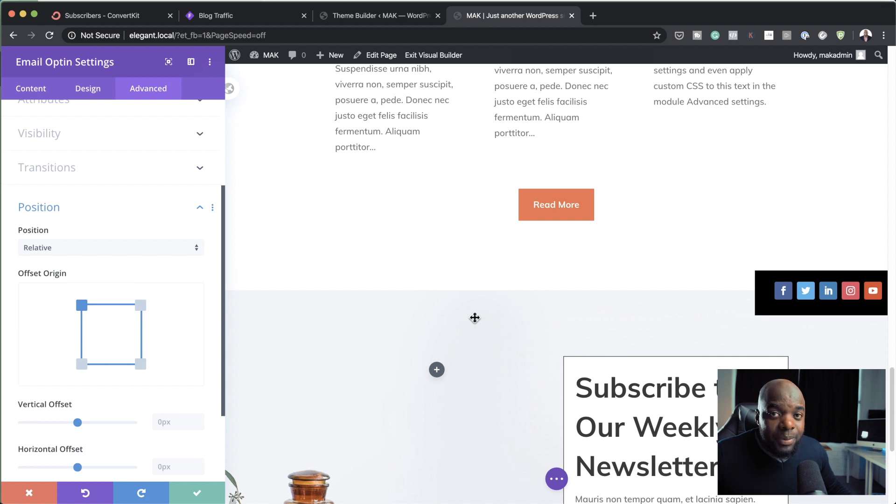
click(175, 248)
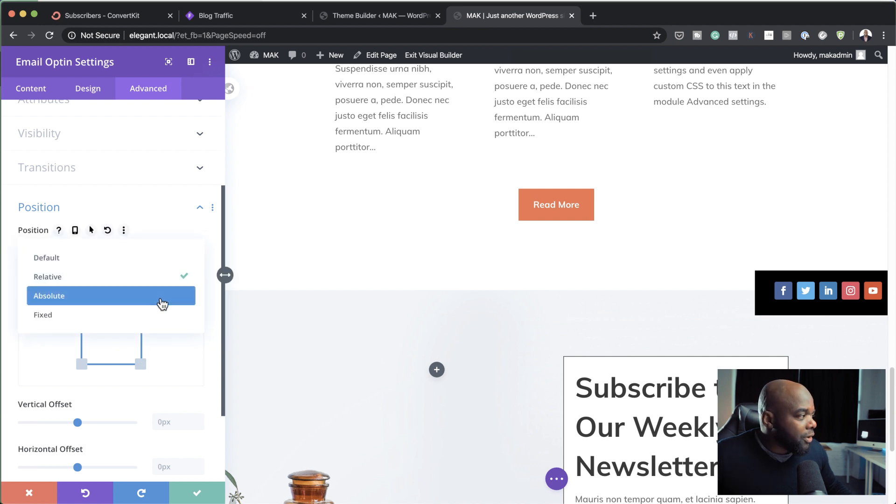
click(162, 304)
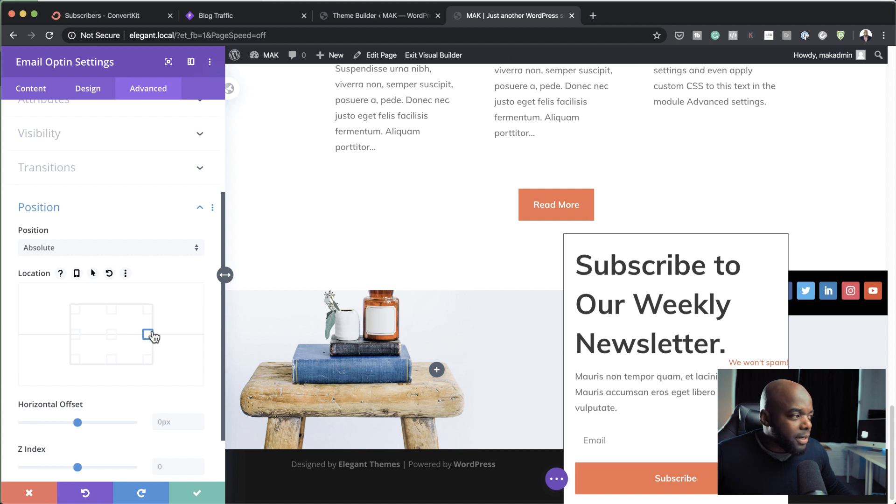
scroll(182, 332, down, 1)
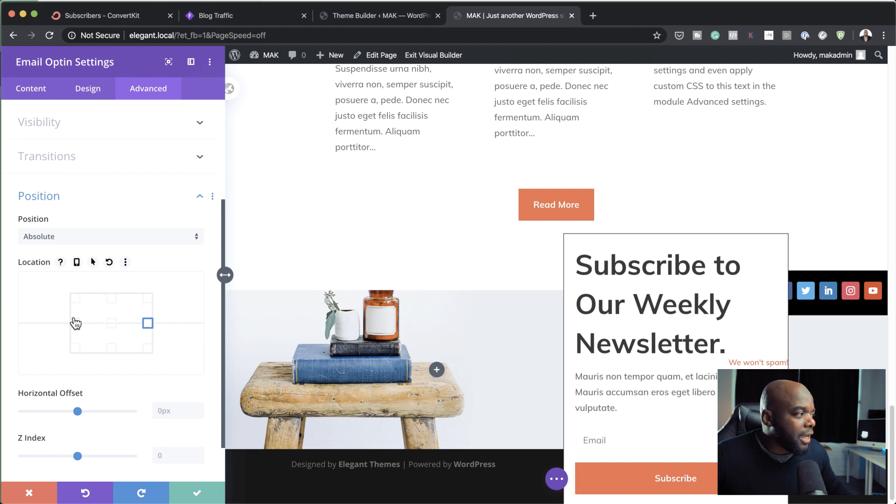
scroll(509, 357, up, 3)
scroll(509, 357, down, 3)
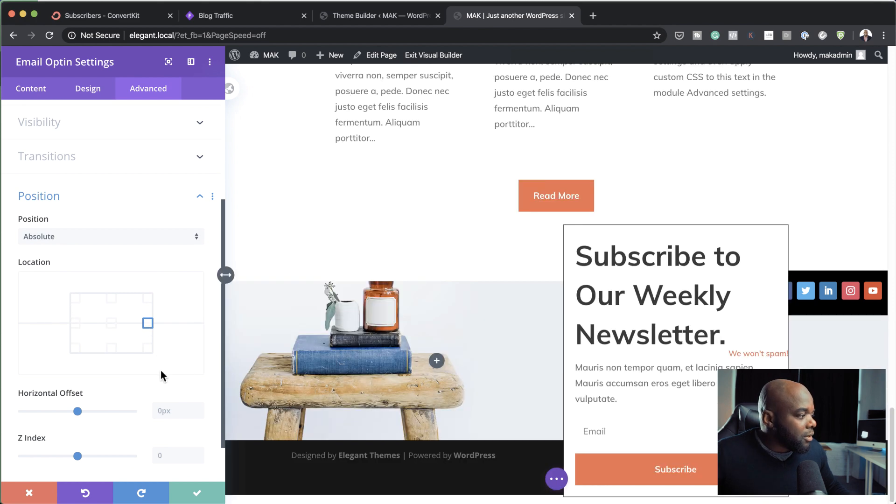
Step: Set the optin module's position to Fixed and check how it behaves along the page
click(104, 243)
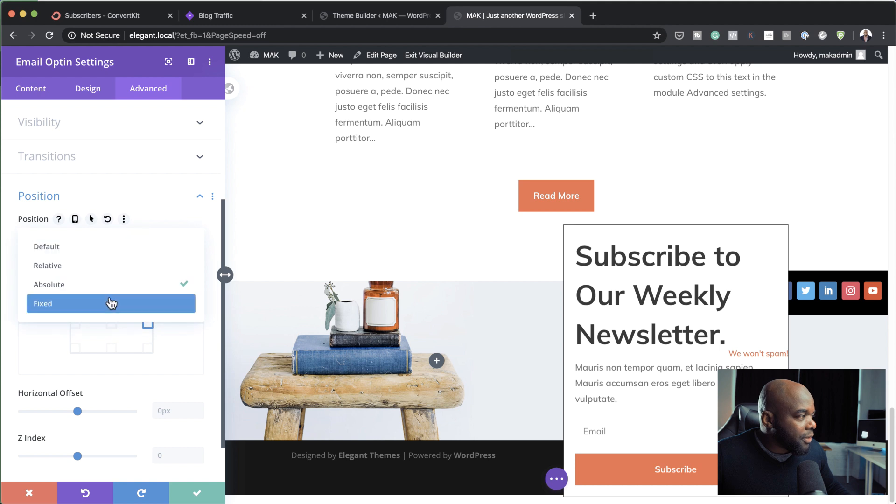
click(110, 306)
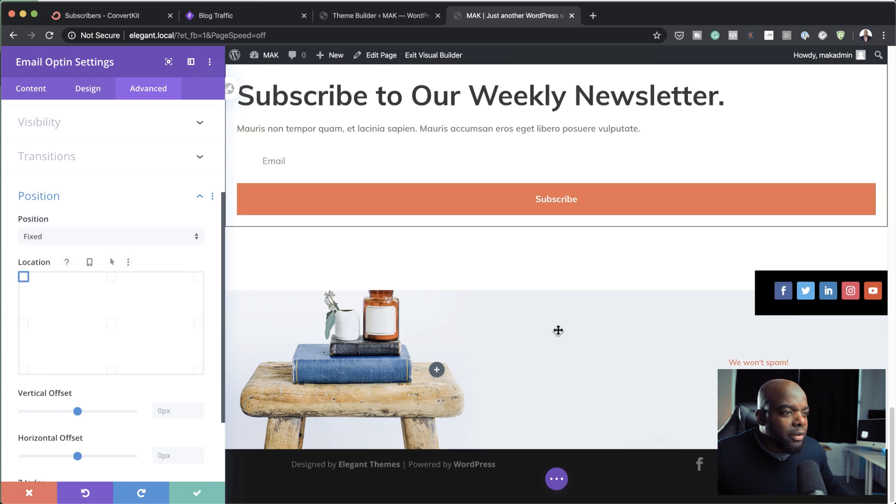
scroll(565, 234, up, 5)
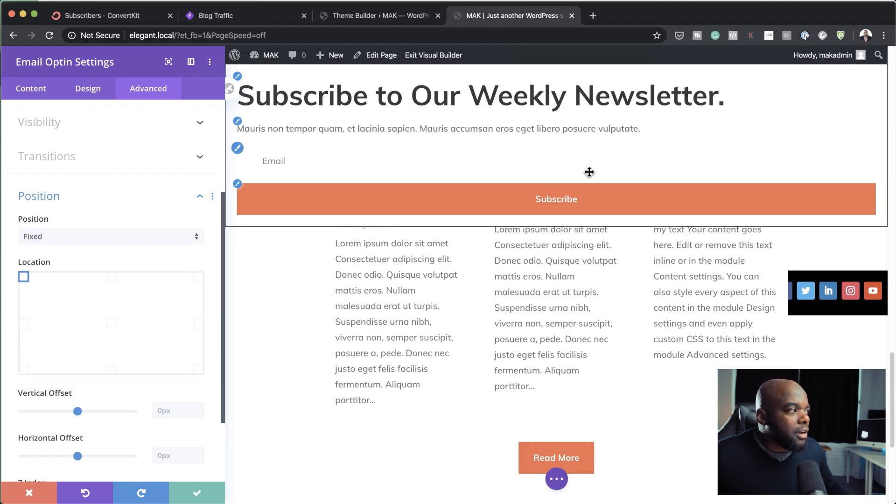
scroll(621, 261, up, 8)
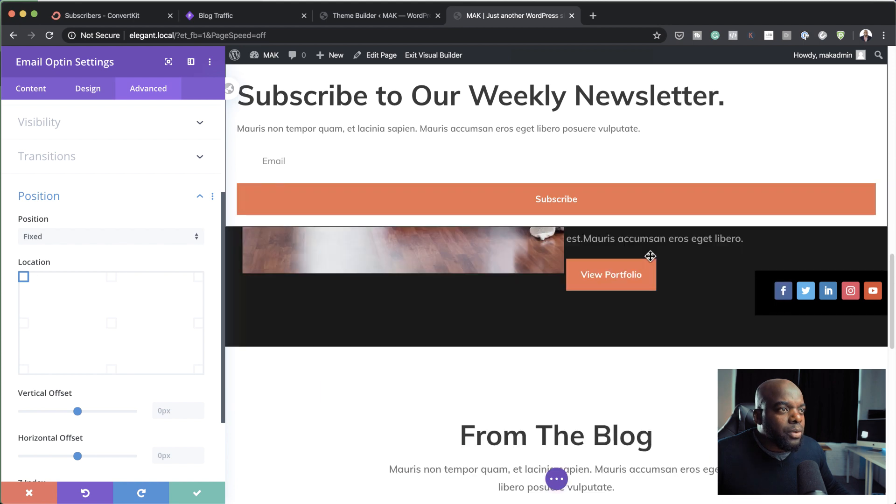
scroll(650, 257, up, 10)
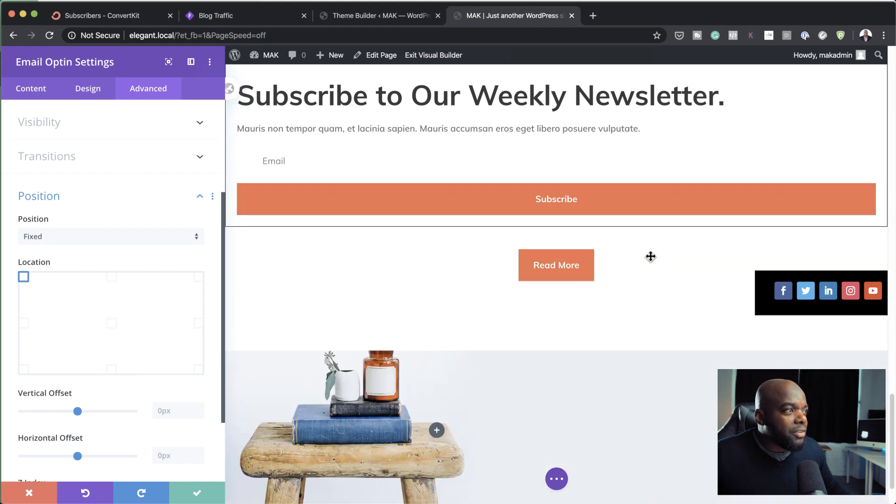
scroll(651, 256, up, 10)
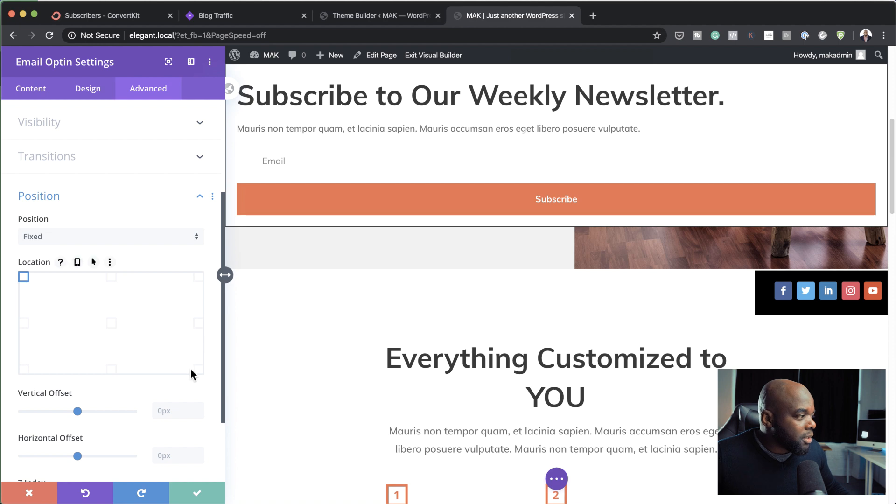
Step: Set the fixed optin module's location to the bottom-right corner and check it along the page
click(199, 371)
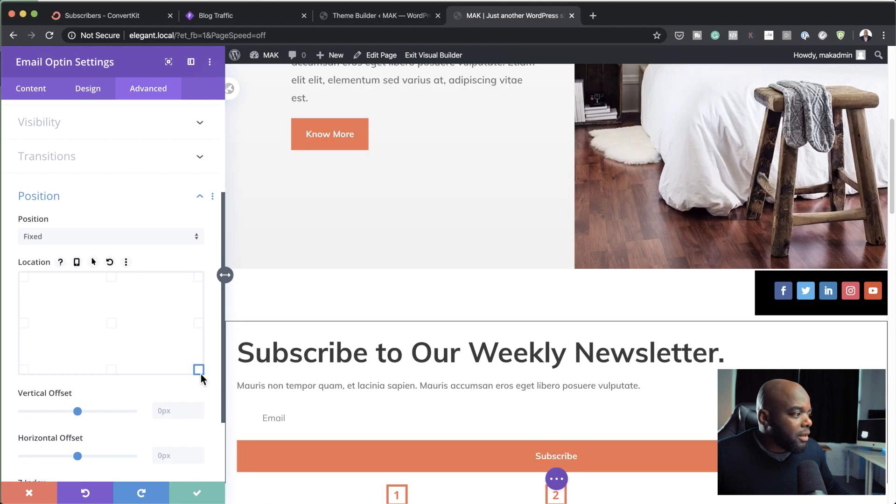
scroll(607, 371, down, 5)
scroll(711, 370, down, 15)
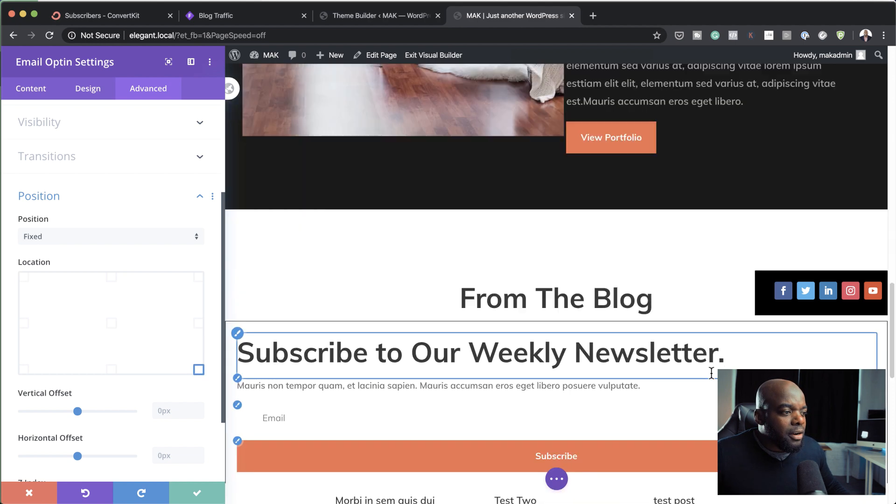
scroll(712, 373, up, 20)
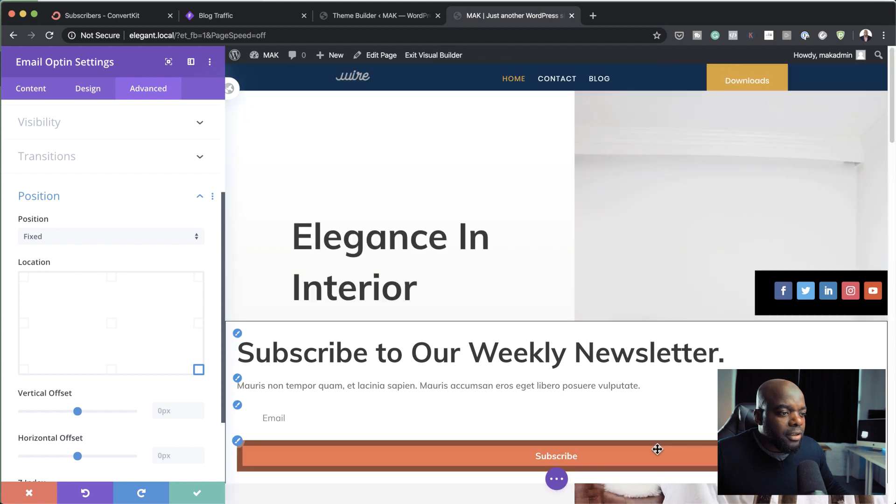
Step: Reduce the optin module's width to 30% in its sizing options and check it along the page
scroll(160, 368, down, 3)
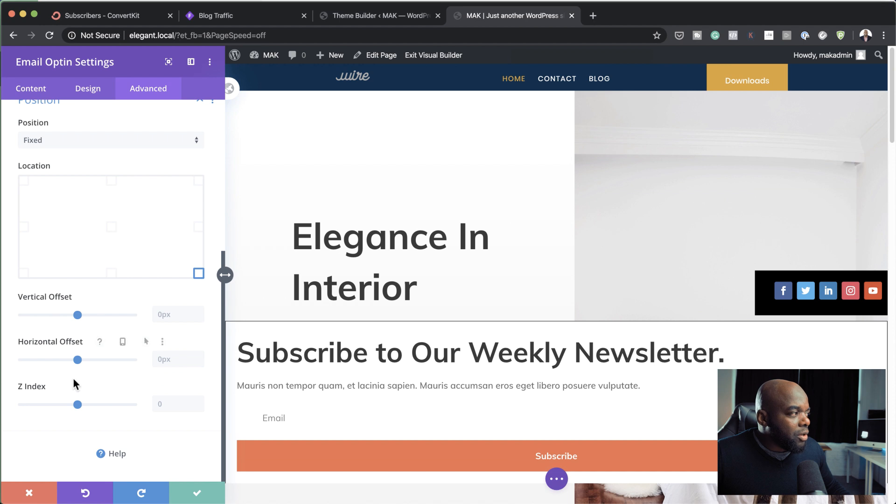
scroll(126, 231, up, 9)
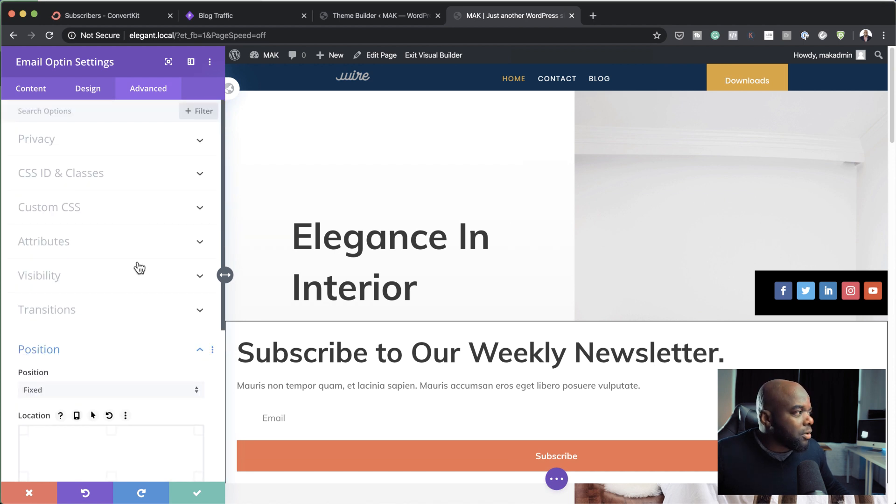
click(87, 89)
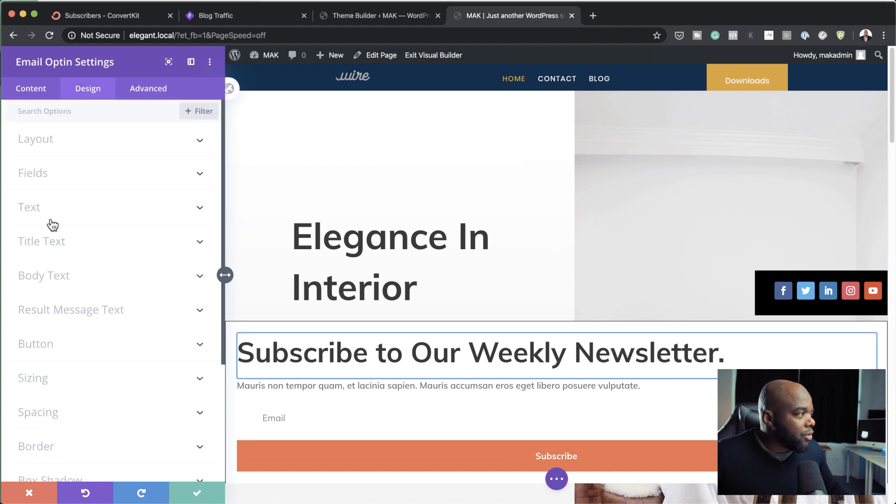
click(61, 369)
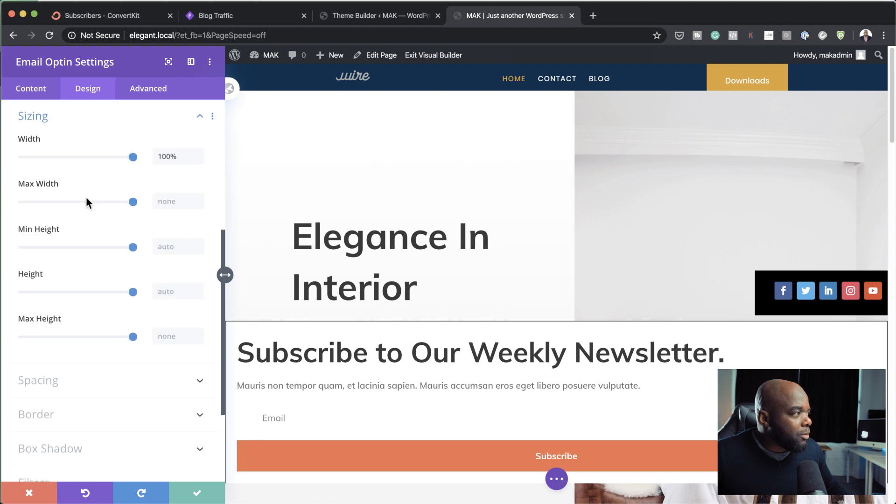
drag(133, 159, 55, 177)
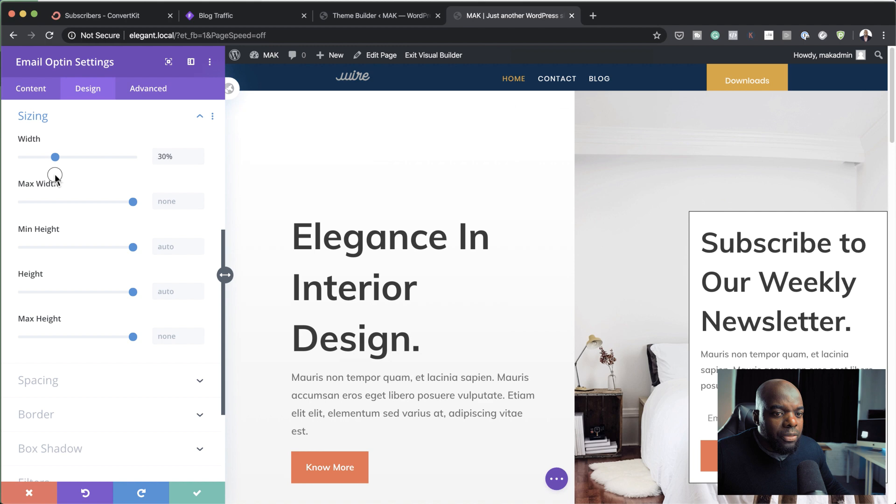
scroll(529, 200, down, 15)
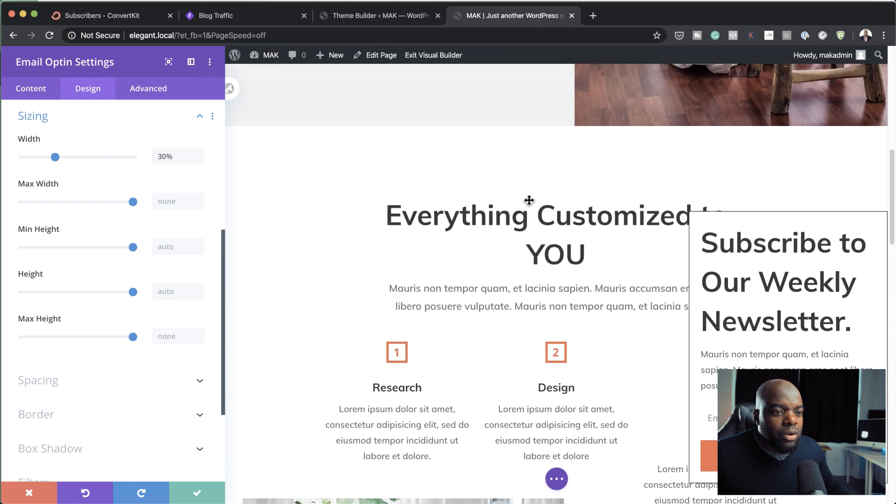
scroll(529, 200, down, 10)
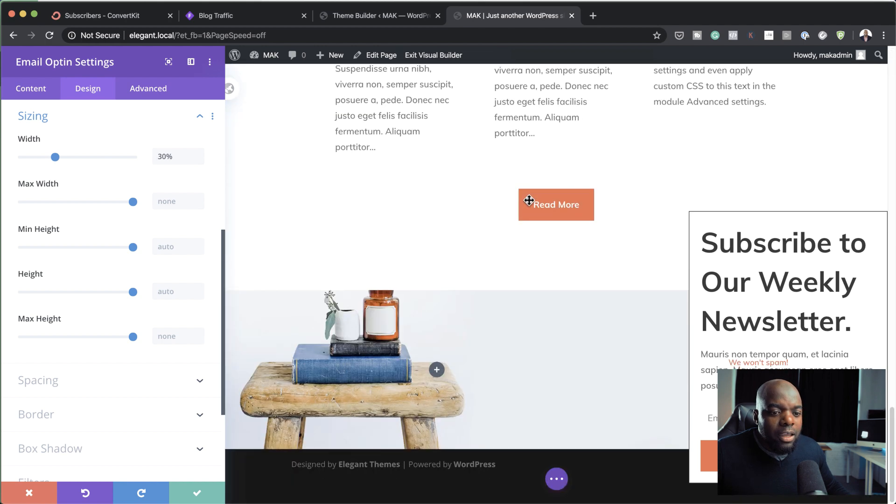
scroll(559, 230, up, 10)
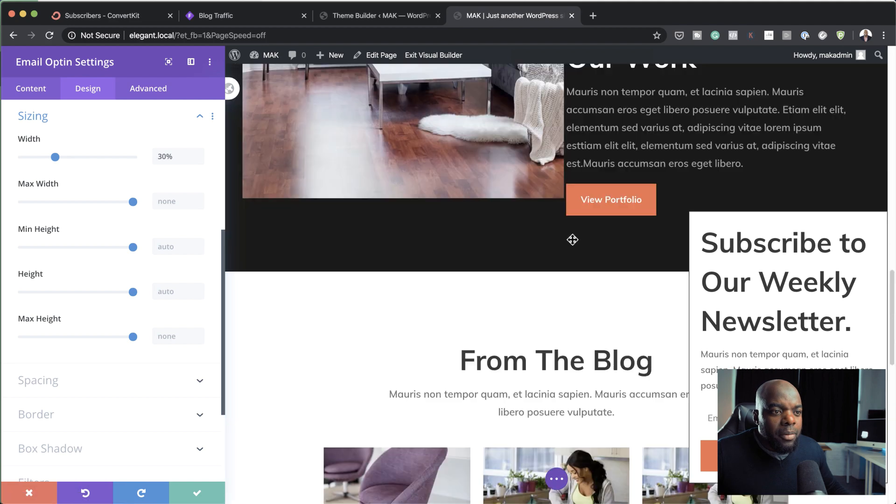
scroll(572, 238, up, 7)
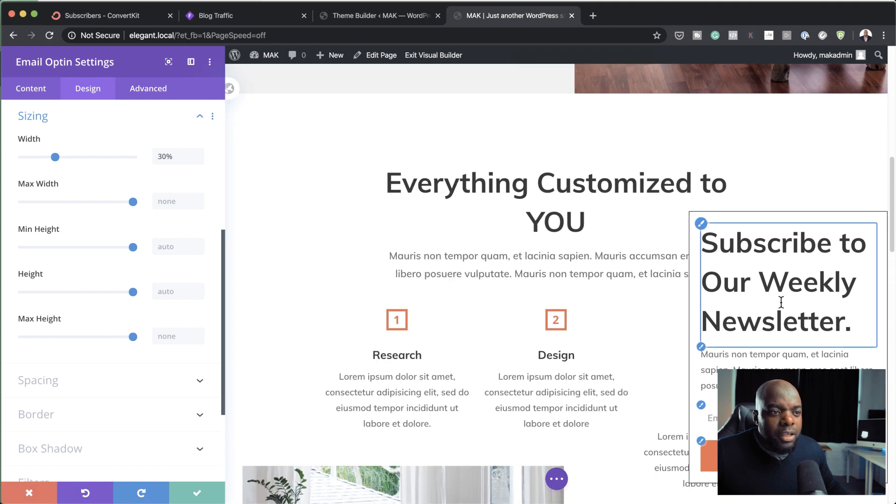
Step: Set the optin's title text size to 29px and check the smaller form along the page
click(701, 226)
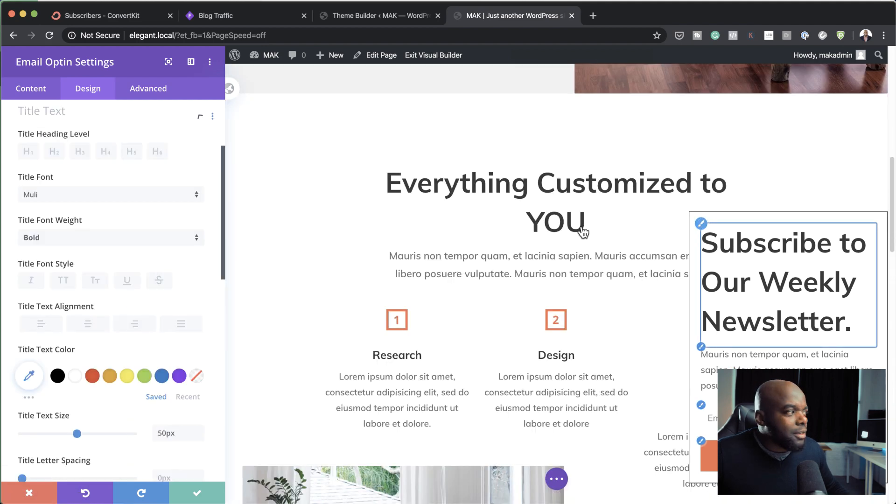
drag(76, 442, 53, 446)
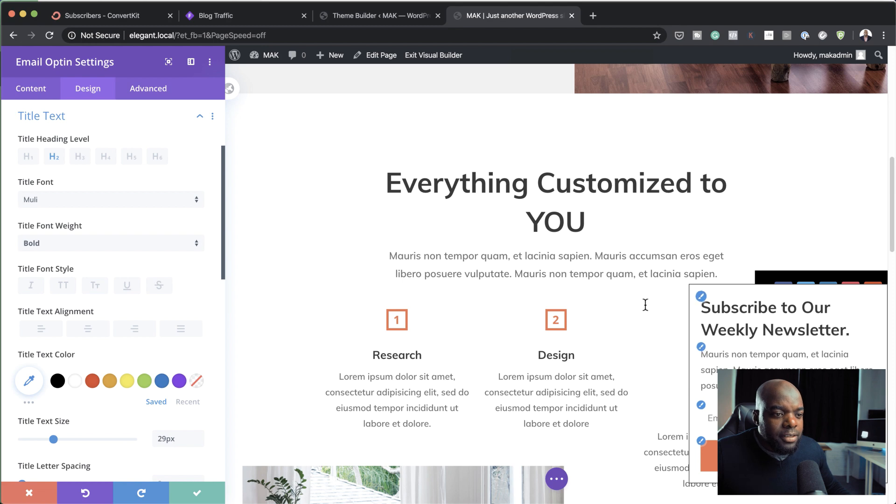
scroll(639, 267, down, 15)
scroll(640, 267, down, 10)
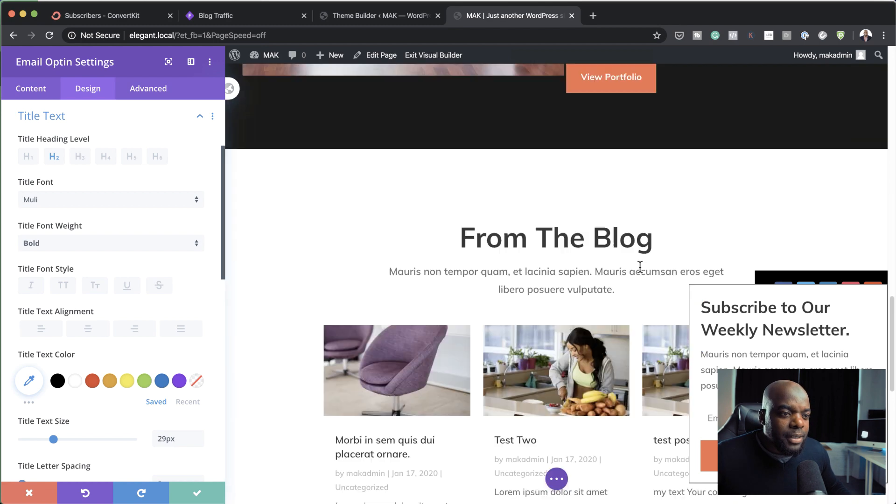
scroll(640, 267, up, 10)
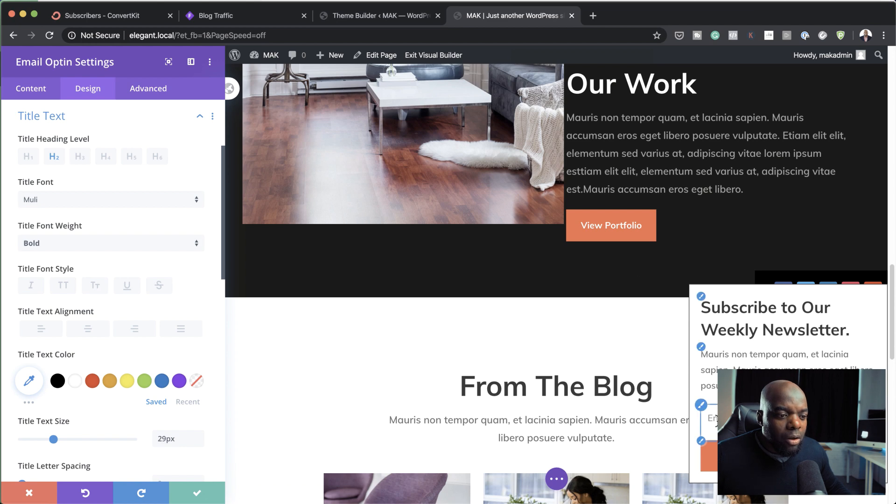
scroll(664, 278, up, 15)
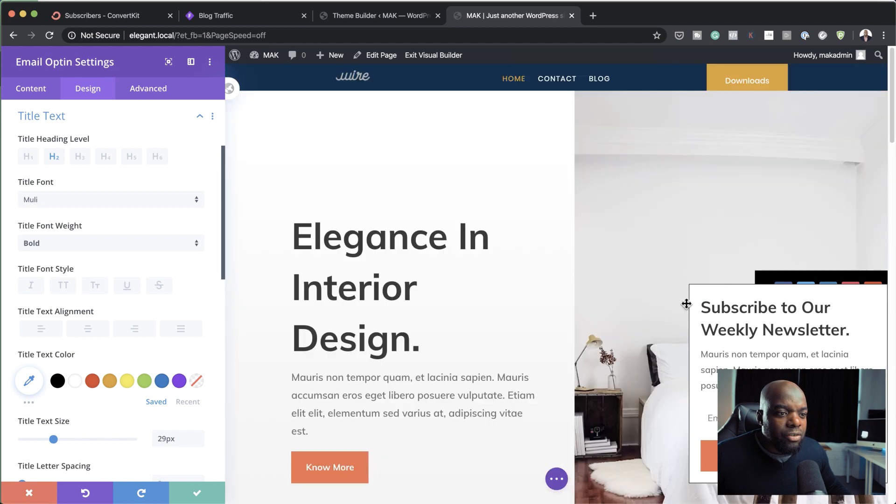